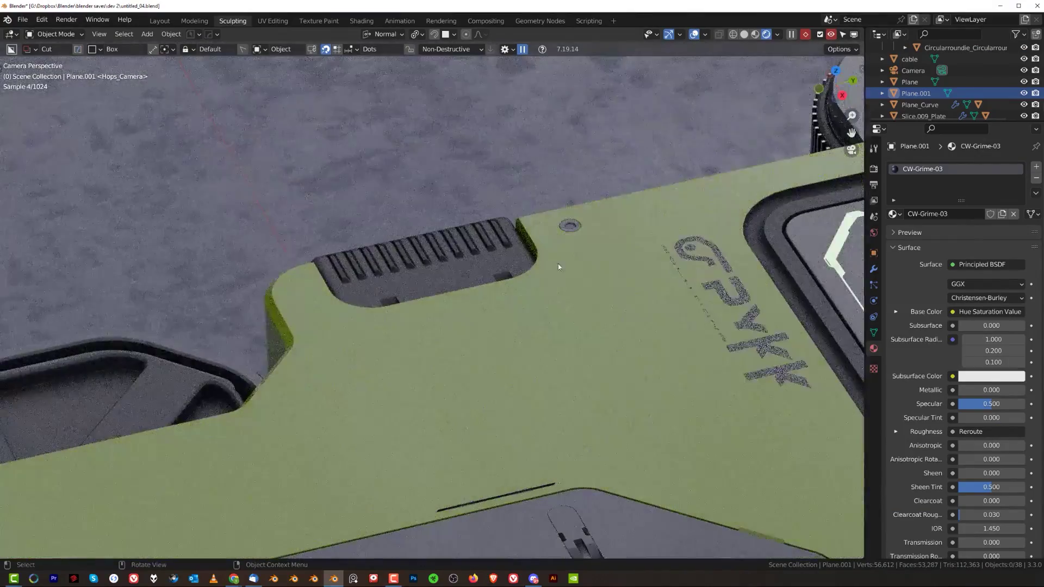
# Examine the screw decal beside the ribbed cutout on the green body up close
pyautogui.click(582, 230)
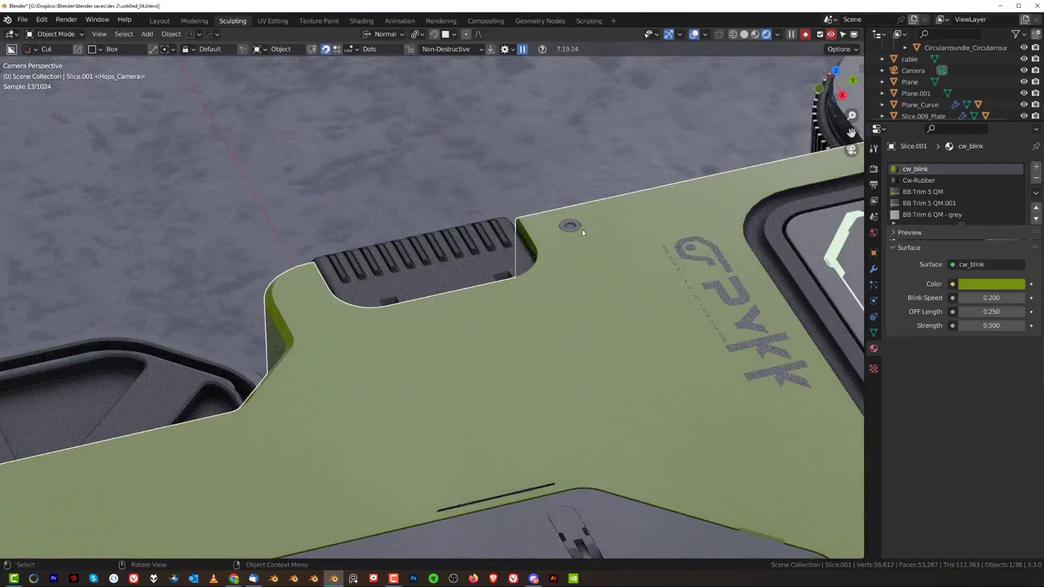
pyautogui.scroll(2, 481, 269)
pyautogui.keyDown('shift'); pyautogui.moveTo(581, 230); pyautogui.dragTo(620, 294, button='middle'); pyautogui.keyUp('shift')
pyautogui.click(480, 240)
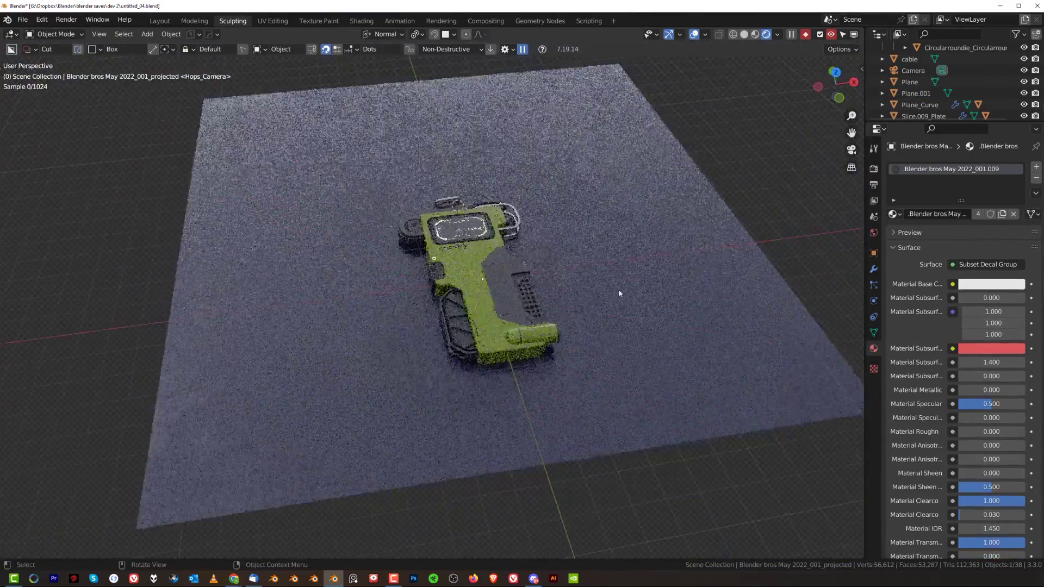
pyautogui.scroll(8, 514, 314)
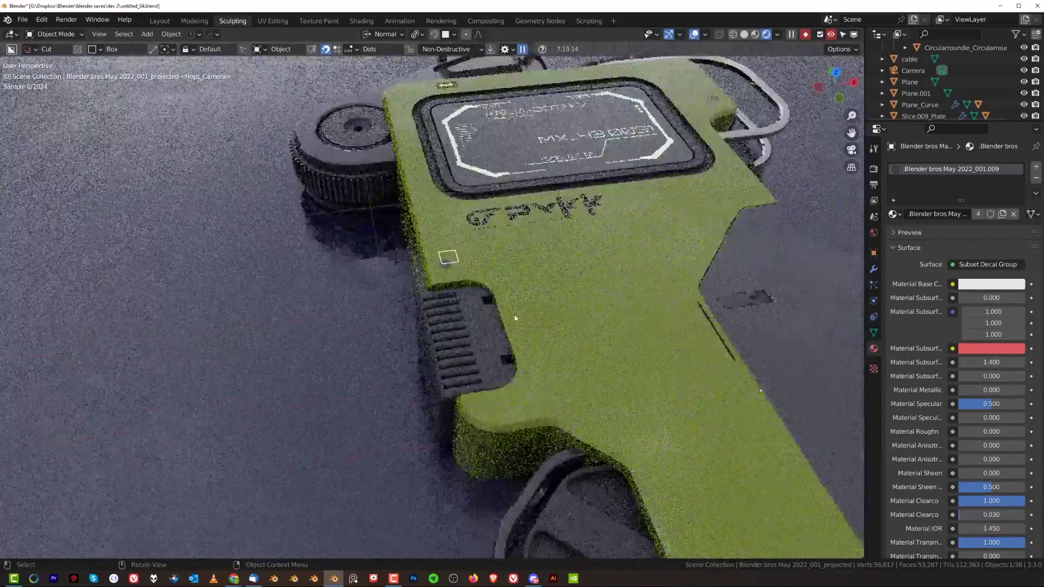
pyautogui.scroll(8, 514, 314)
pyautogui.moveTo(507, 269); pyautogui.dragTo(408, 233, button='middle')
pyautogui.click(571, 239)
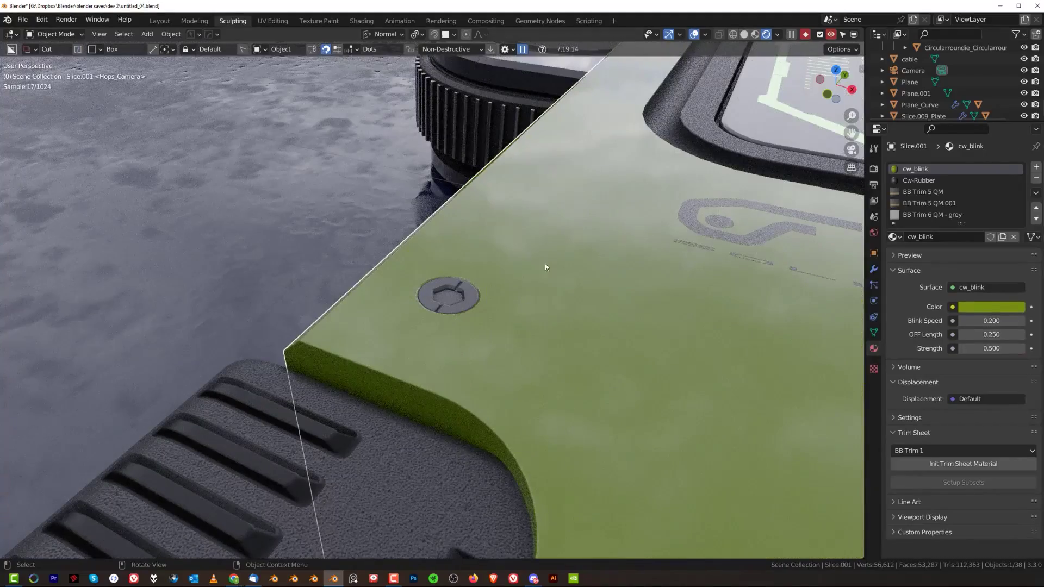
pyautogui.moveTo(597, 291); pyautogui.dragTo(574, 278, button='middle')
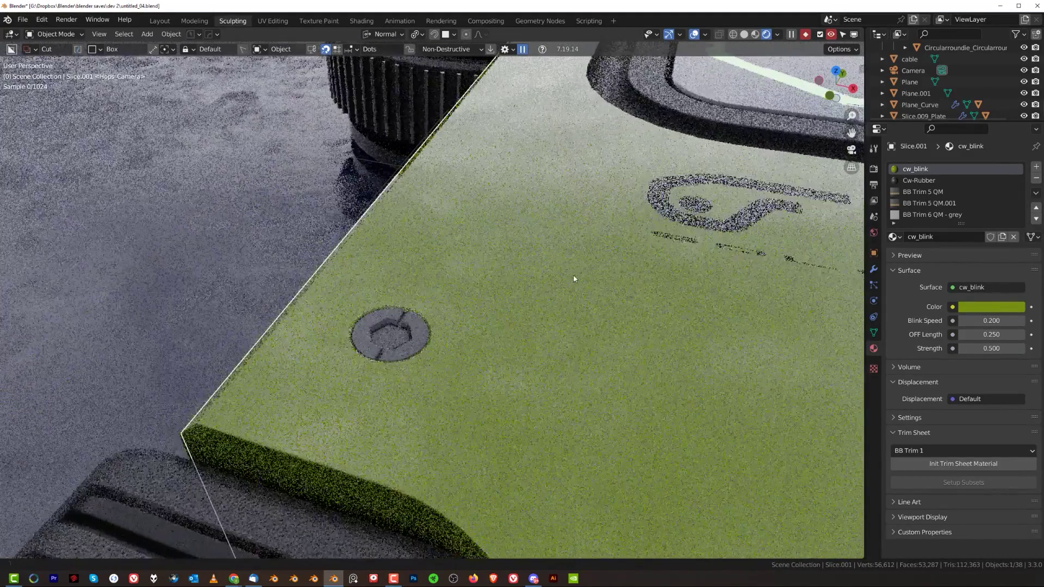
# Match the screw decal's subset to a different material available in the scene with DECALmachine's Match tool
pyautogui.click(394, 338)
pyautogui.press('KP_Decimal')
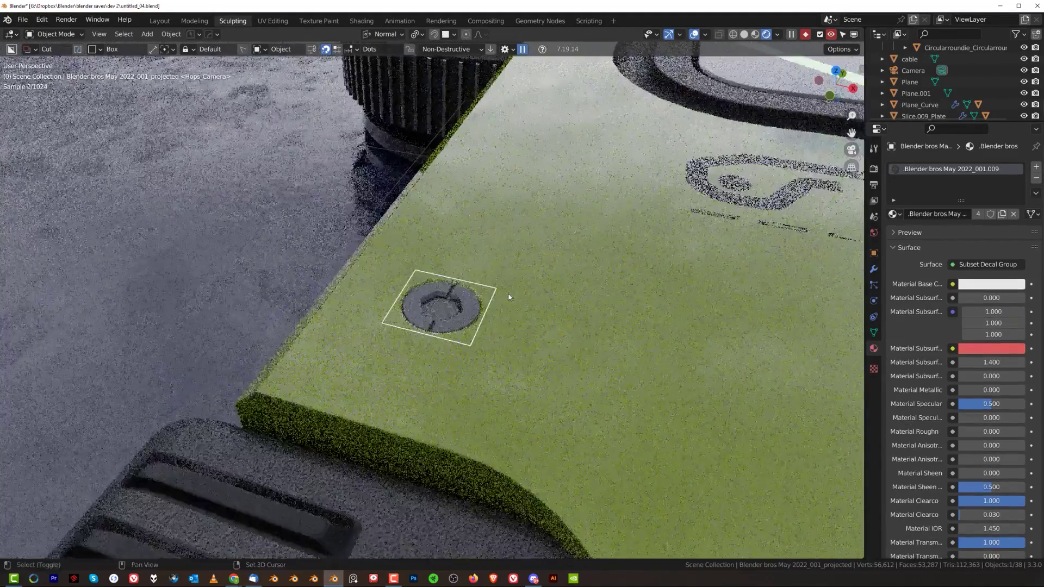
pyautogui.press('d')
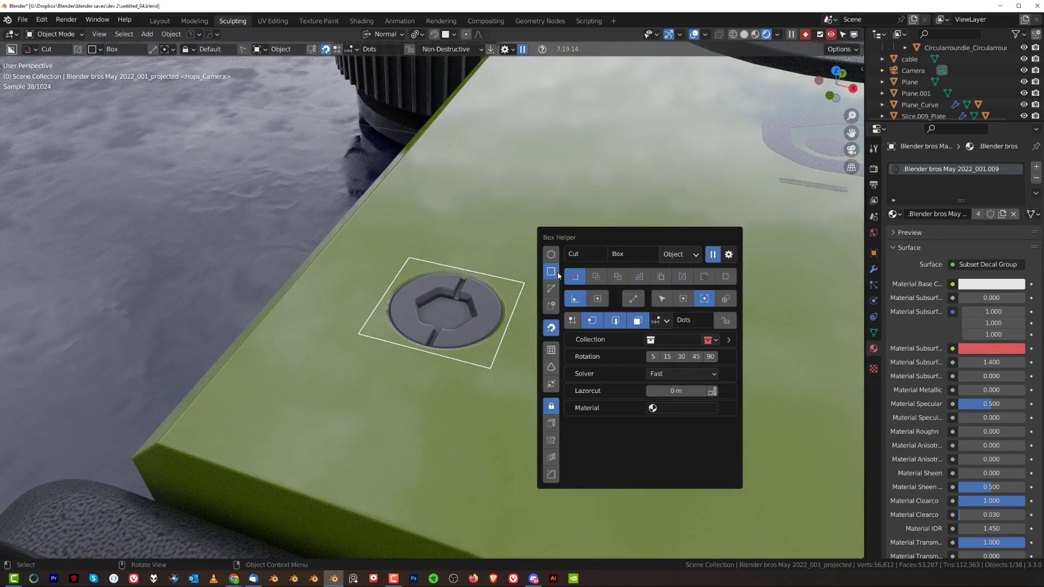
pyautogui.press('d')
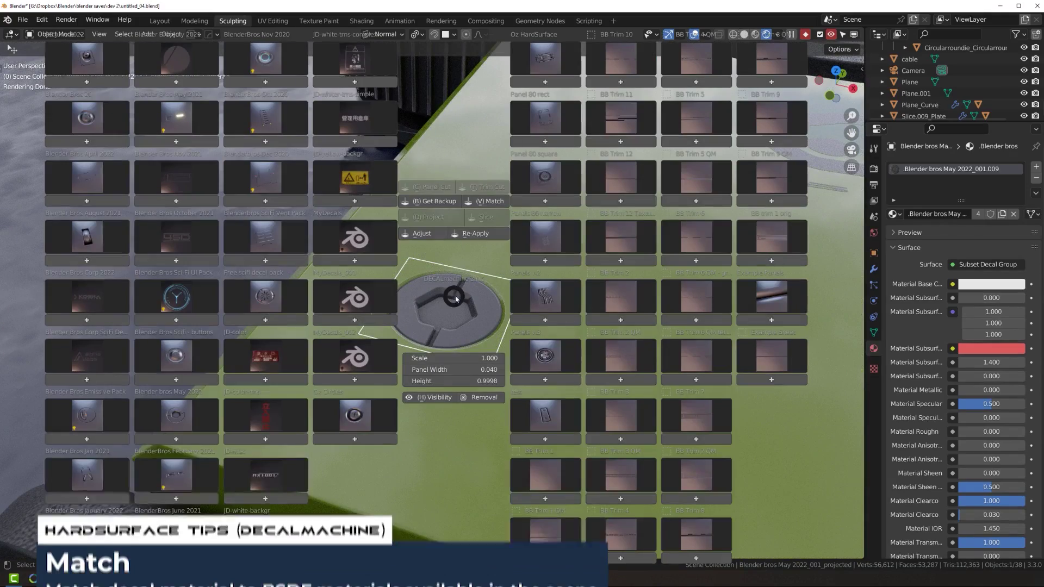
pyautogui.click(494, 200)
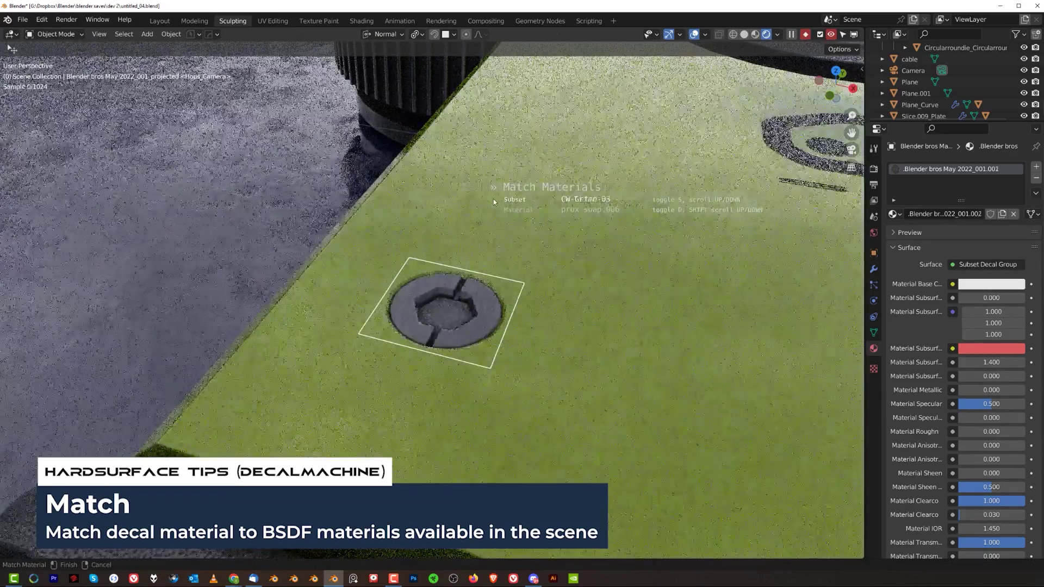
pyautogui.scroll(-3, 493, 200)
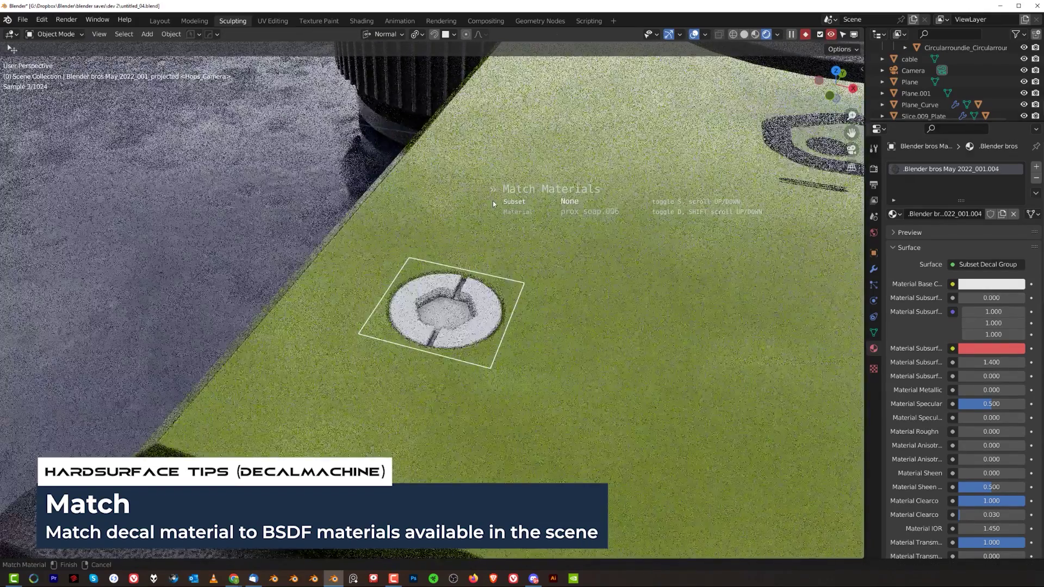
pyautogui.scroll(-2, 495, 205)
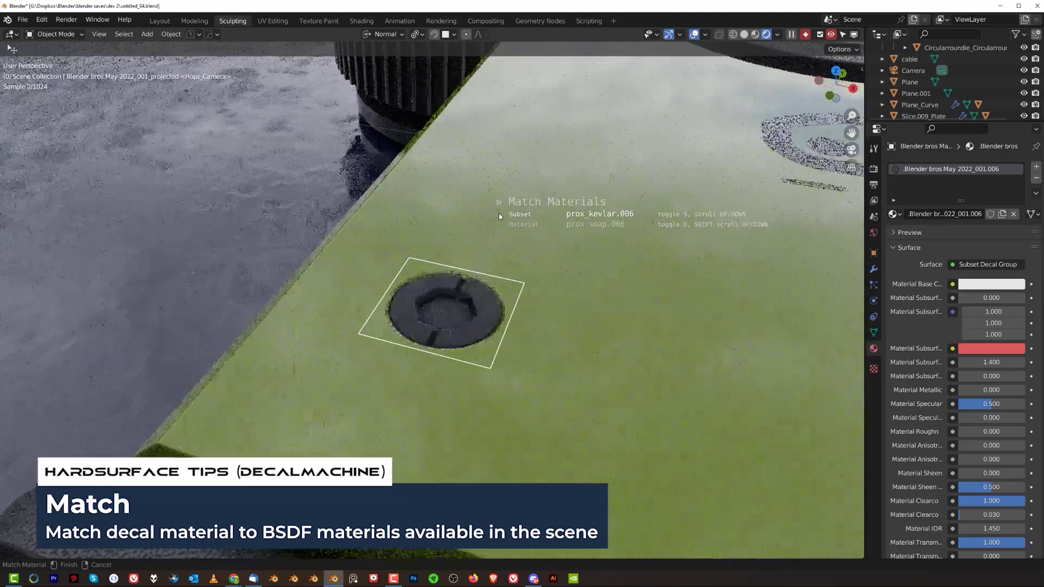
pyautogui.click(500, 214)
pyautogui.scroll(4, 373, 267)
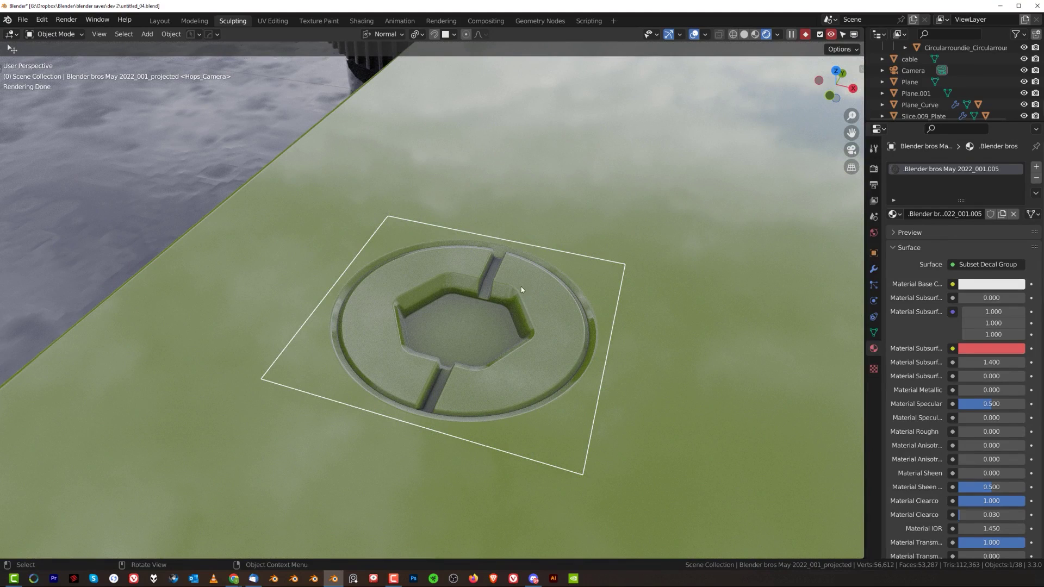
# Start a new file from the General template
pyautogui.scroll(-10, 521, 286)
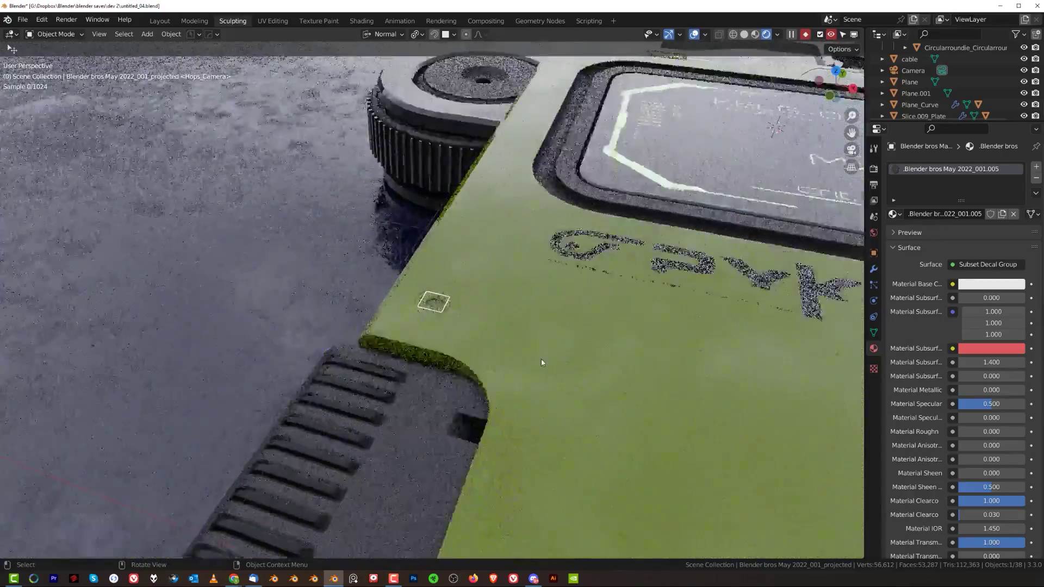
pyautogui.scroll(-5, 541, 362)
pyautogui.keyDown('shift'); pyautogui.moveTo(627, 312); pyautogui.dragTo(466, 280, button='middle'); pyautogui.keyUp('shift')
pyautogui.scroll(-5, 466, 280)
pyautogui.moveTo(546, 286); pyautogui.dragTo(517, 314, button='middle')
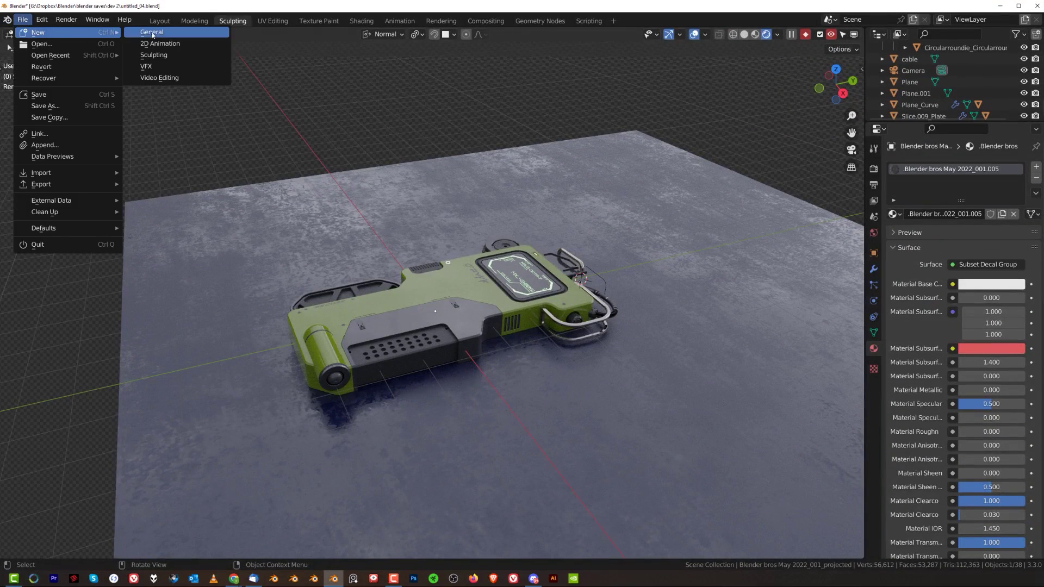
pyautogui.click(154, 34)
pyautogui.click(553, 310)
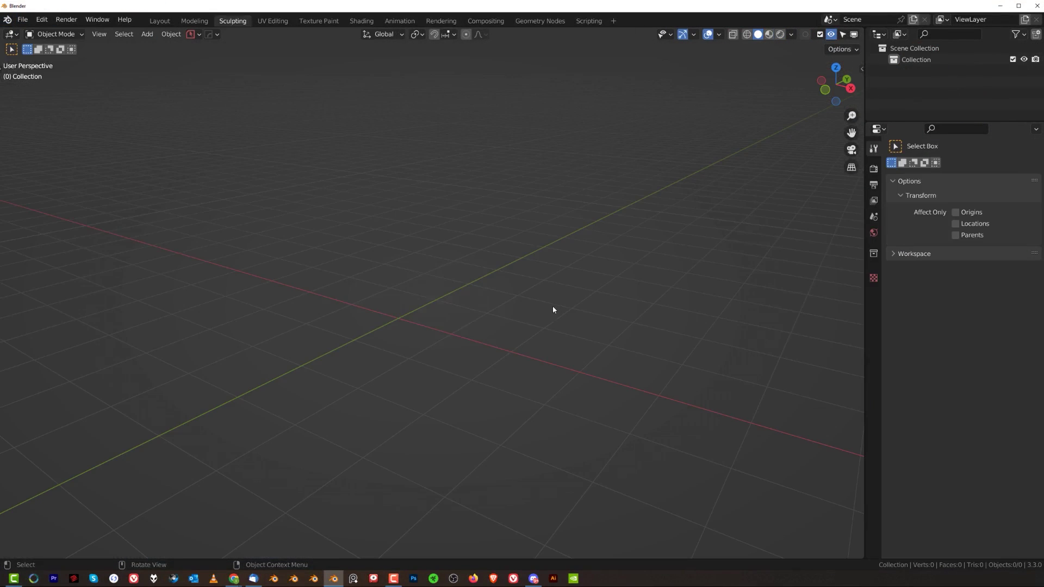
# Add a cube and place a duplicate of it a short distance beside the original
pyautogui.hotkey('shift', 'a')
pyautogui.moveTo(489, 286)
pyautogui.click(559, 326)
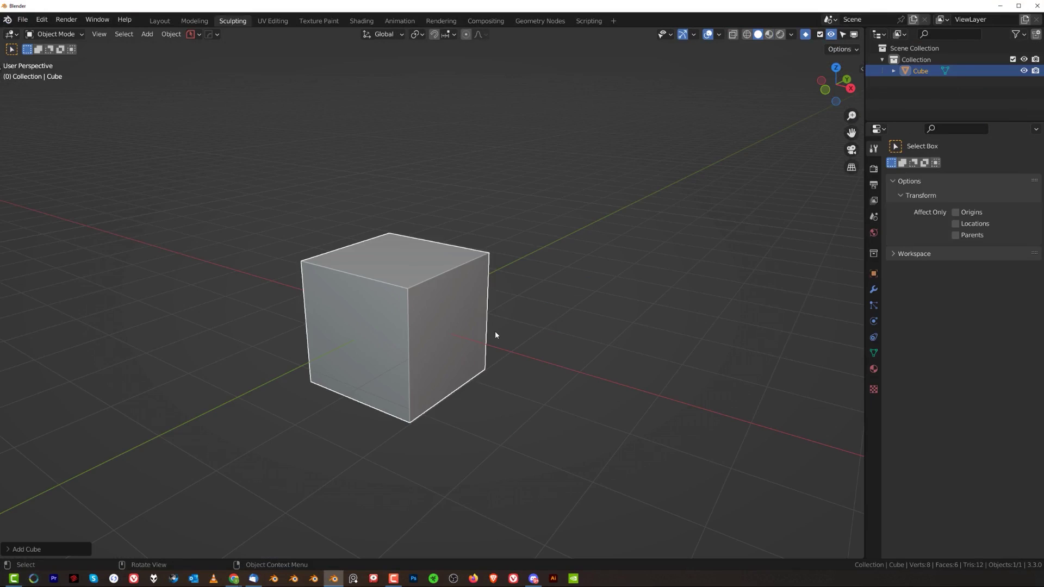
pyautogui.hotkey('shift', 'd')
pyautogui.click(555, 247)
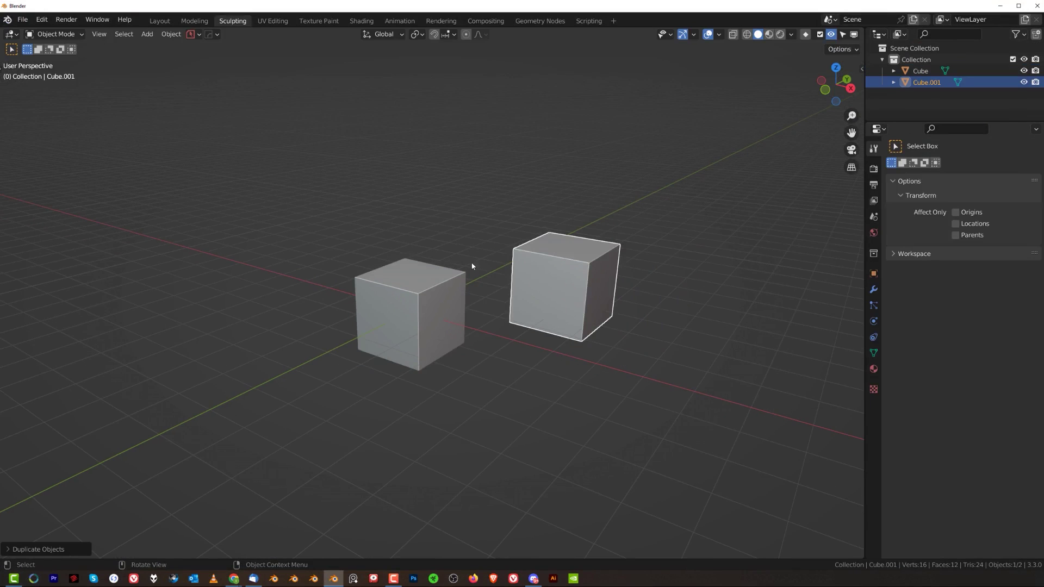
# Switch the viewport to rendered shading and add a blank material to the duplicated cube
pyautogui.click(432, 272)
pyautogui.scroll(3, 433, 282)
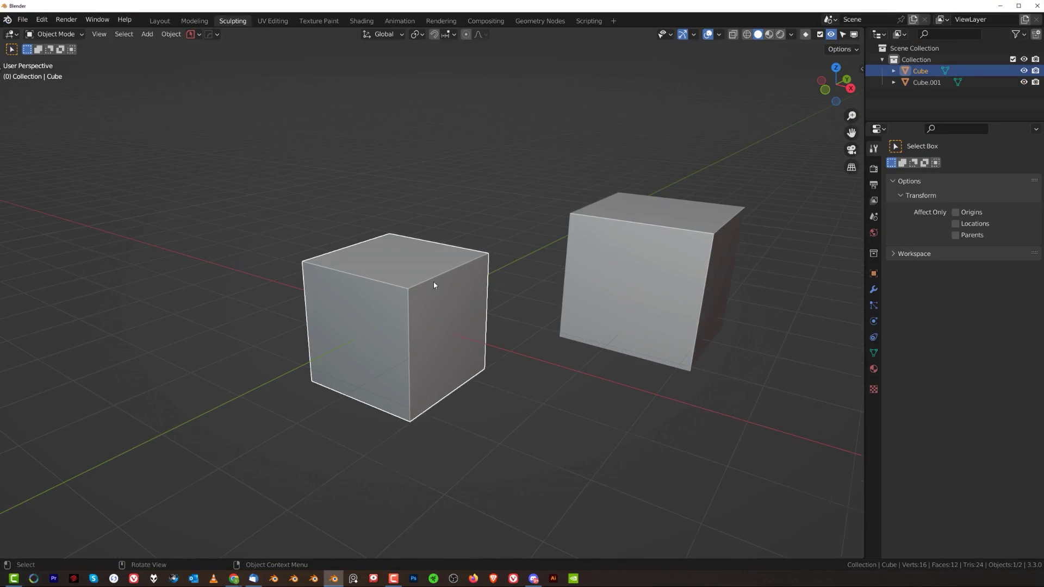
pyautogui.click(780, 34)
pyautogui.click(671, 260)
pyautogui.hotkey('alt', 'm')
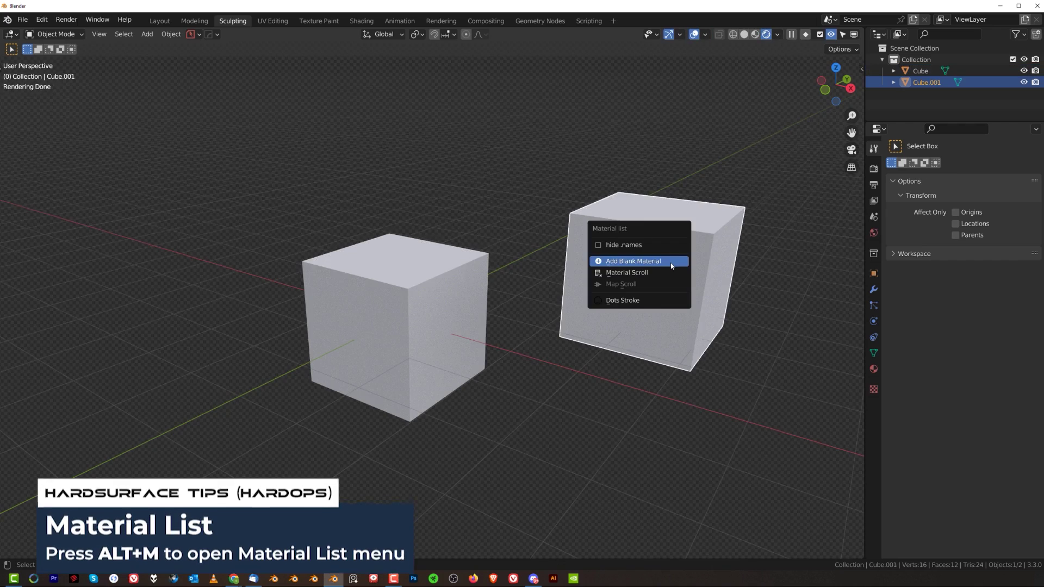
pyautogui.click(672, 265)
# Apply the Grime-04 material from the cw Other category to the original cube using the HardOps Asset Loader
pyautogui.scroll(2, 521, 278)
pyautogui.click(383, 271)
pyautogui.press('q')
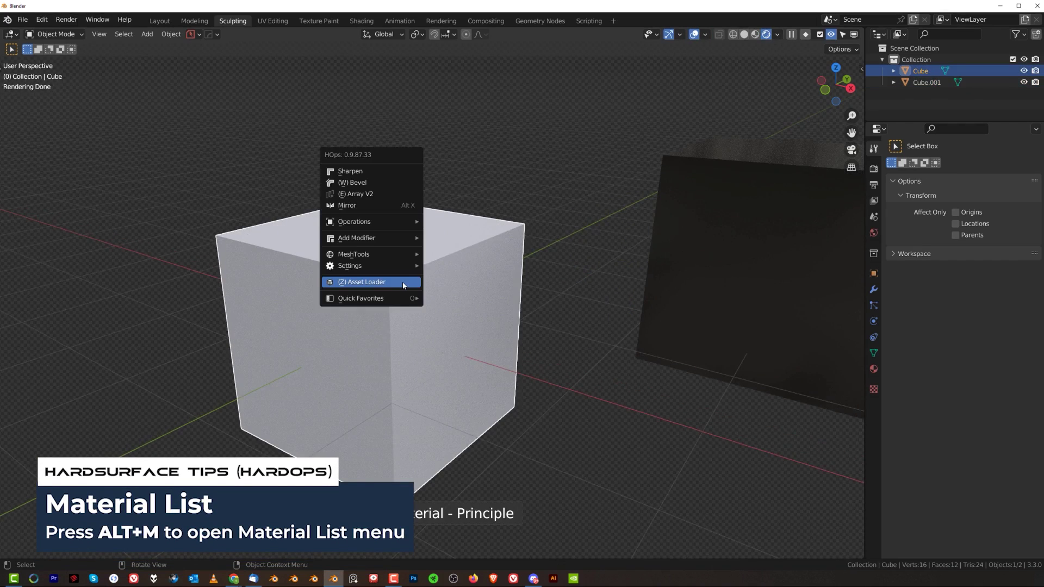
pyautogui.click(403, 282)
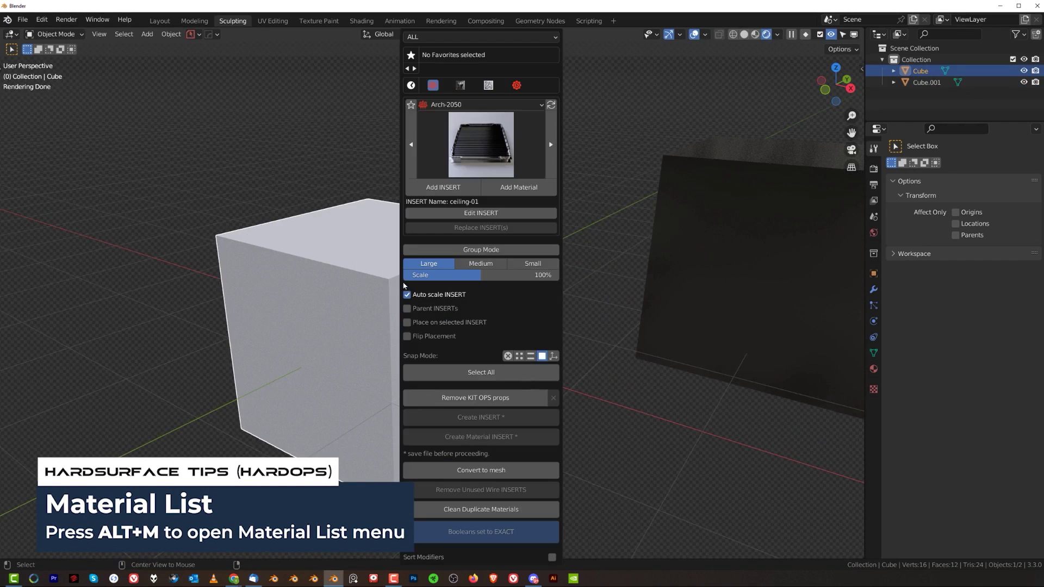
pyautogui.click(488, 101)
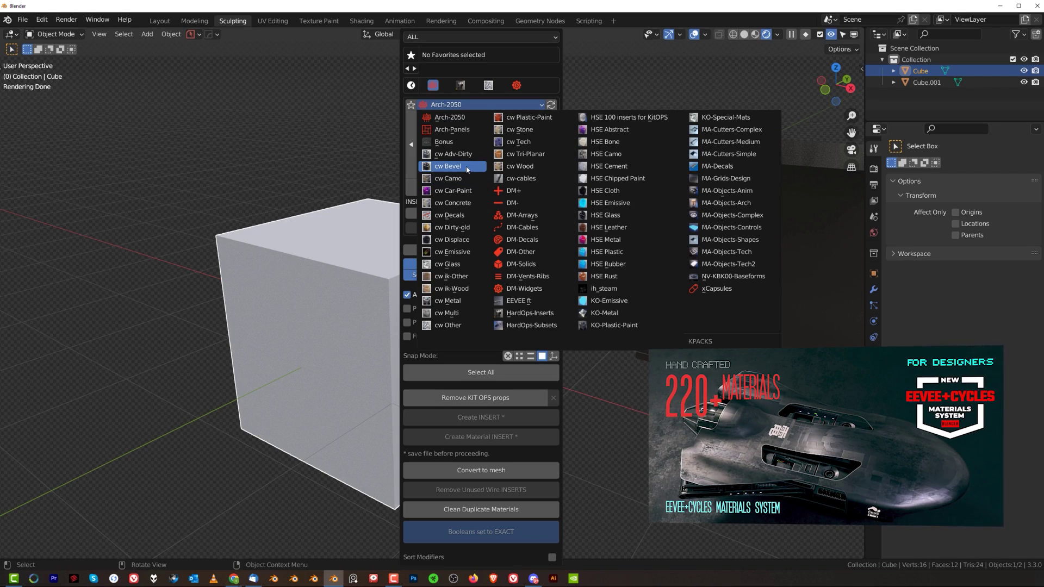
pyautogui.click(439, 329)
pyautogui.click(486, 157)
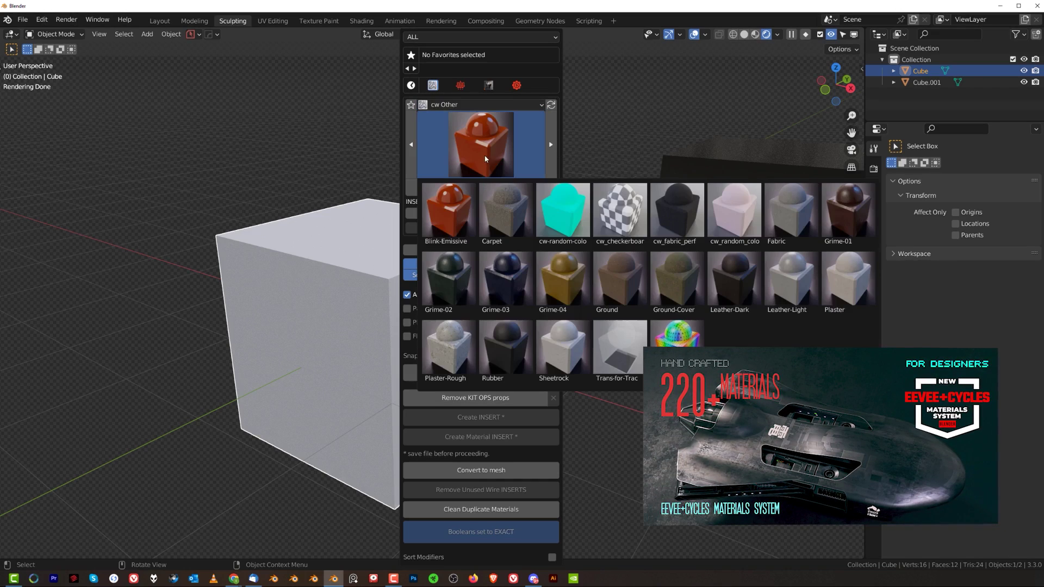
pyautogui.click(563, 280)
pyautogui.click(519, 187)
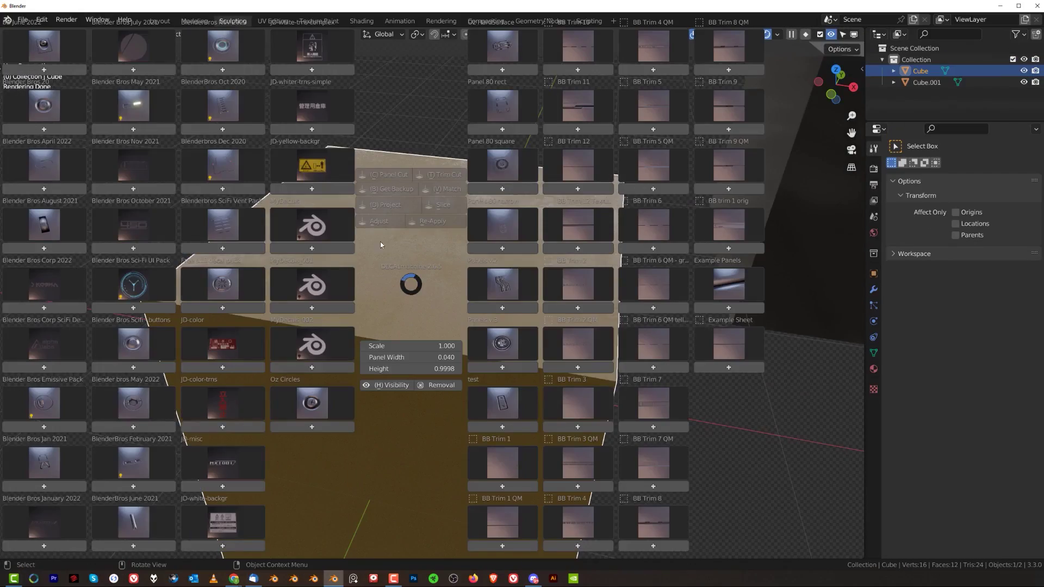
# Insert the BB June 2022_001 decal onto the top face of the Grime-04 cube
pyautogui.click(54, 69)
pyautogui.moveTo(380, 216); pyautogui.dragTo(528, 289, button='middle')
pyautogui.scroll(2, 473, 252)
pyautogui.scroll(-8, 528, 292)
# Set the base color of the duplicated cube's material to white
pyautogui.keyDown('shift'); pyautogui.moveTo(553, 243); pyautogui.dragTo(355, 236, button='middle'); pyautogui.keyUp('shift')
pyautogui.keyDown('shift'); pyautogui.moveTo(683, 347); pyautogui.dragTo(425, 281, button='middle'); pyautogui.keyUp('shift')
pyautogui.click(426, 281)
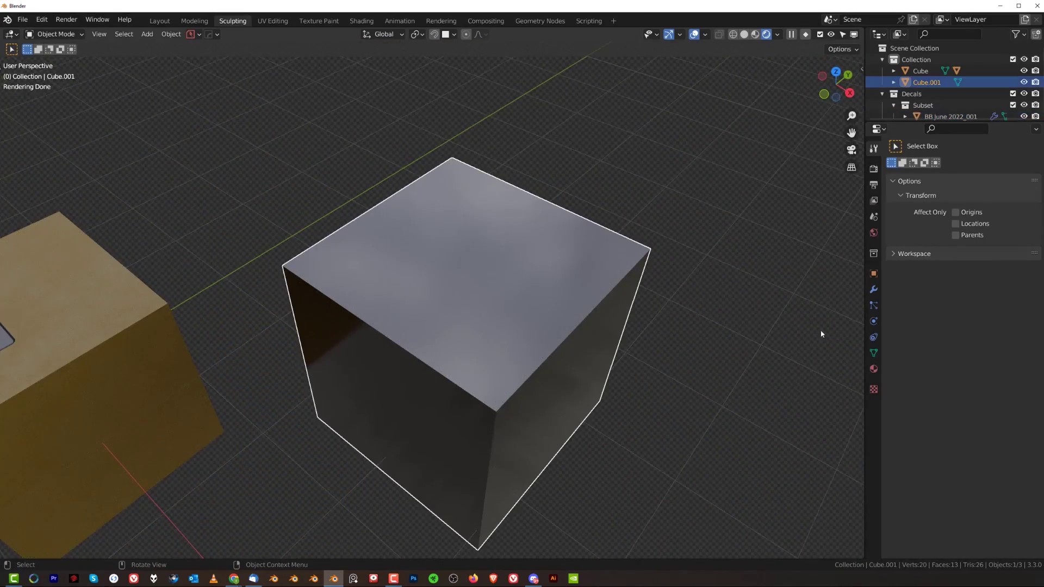
pyautogui.click(874, 370)
pyautogui.click(993, 313)
pyautogui.moveTo(1016, 214); pyautogui.dragTo(1015, 156)
pyautogui.scroll(2, 514, 310)
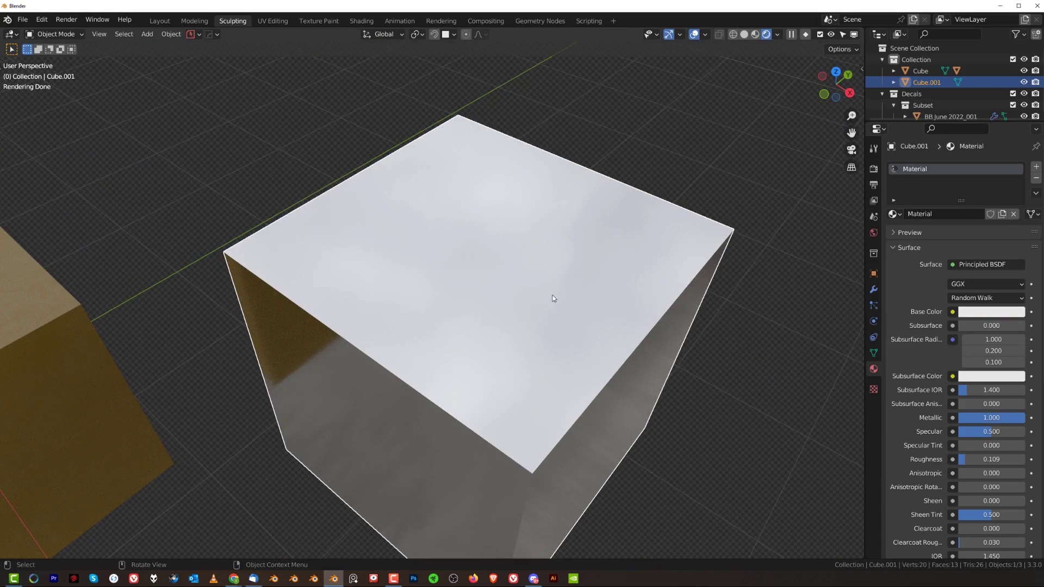
# Try the BB June 2022_001 decal on the white cube's top face and delete it
pyautogui.press('d')
pyautogui.click(203, 83)
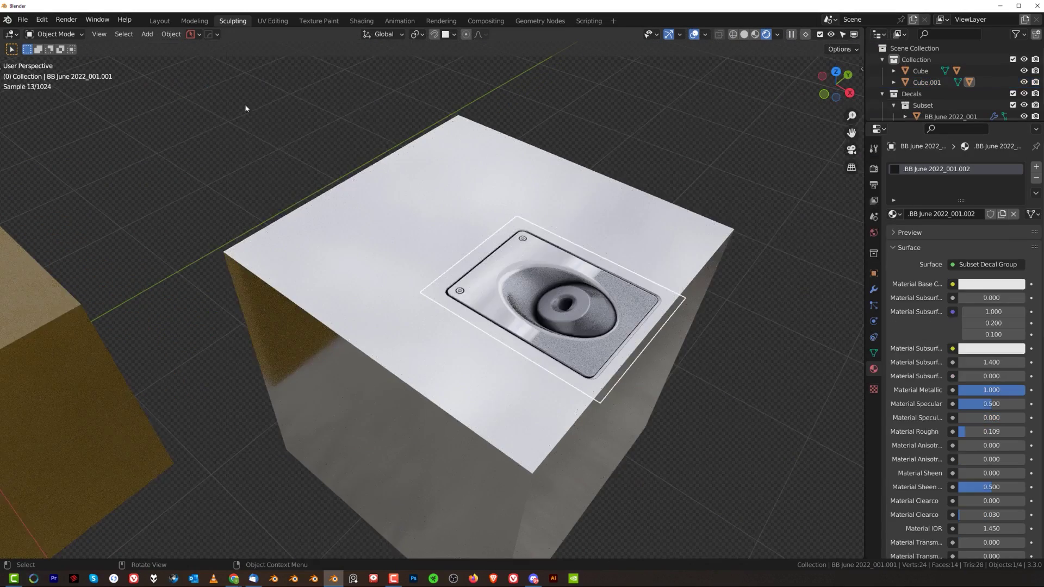
pyautogui.scroll(5, 550, 284)
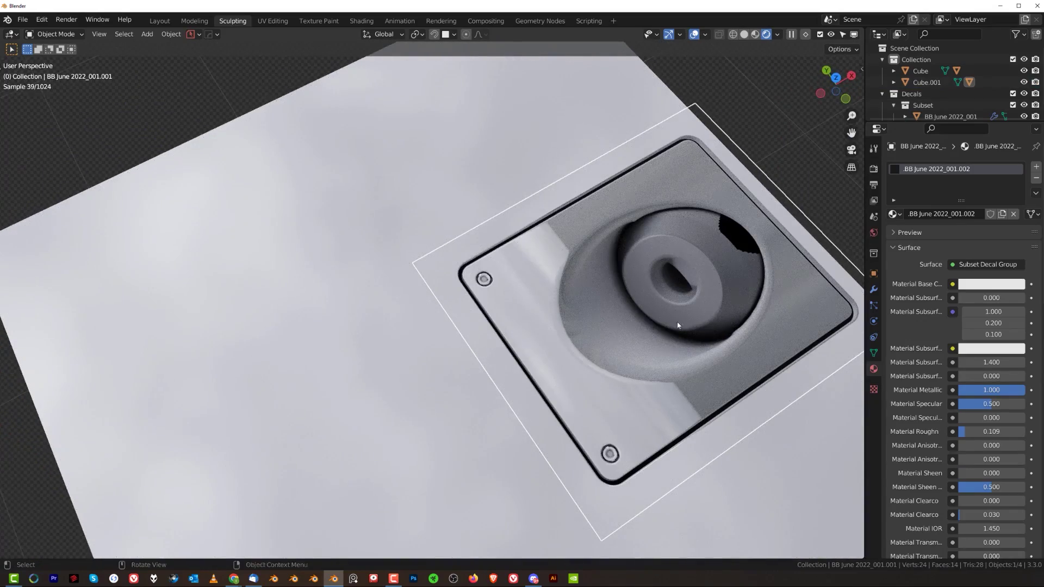
pyautogui.keyDown('shift'); pyautogui.moveTo(677, 325); pyautogui.dragTo(599, 230, button='middle'); pyautogui.keyUp('shift')
pyautogui.press('x')
pyautogui.click(580, 234)
# Change the cube material's base color to blue and insert the BB June 2022_001 decal on its top face
pyautogui.click(581, 247)
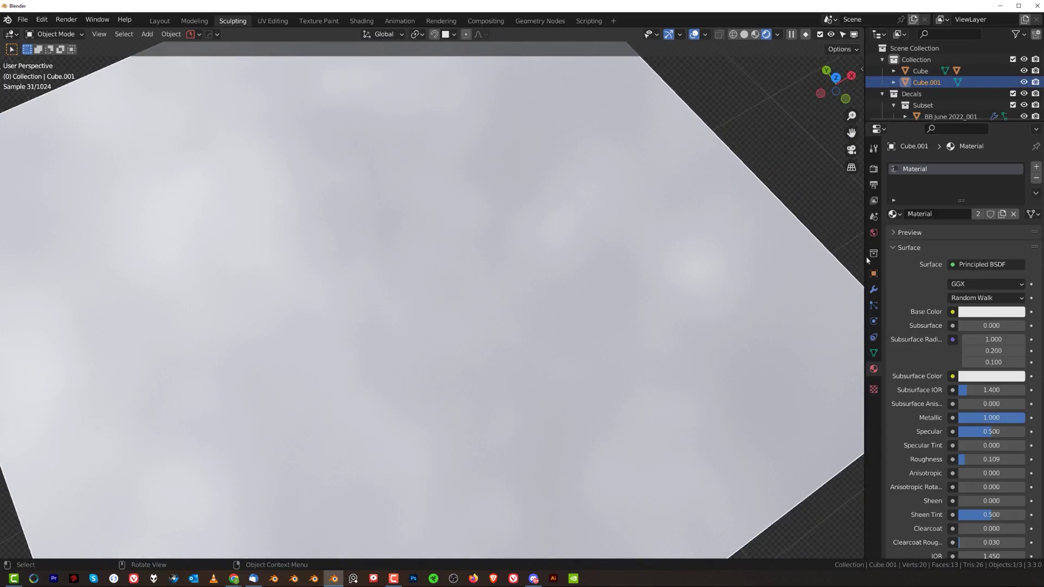
pyautogui.click(1003, 313)
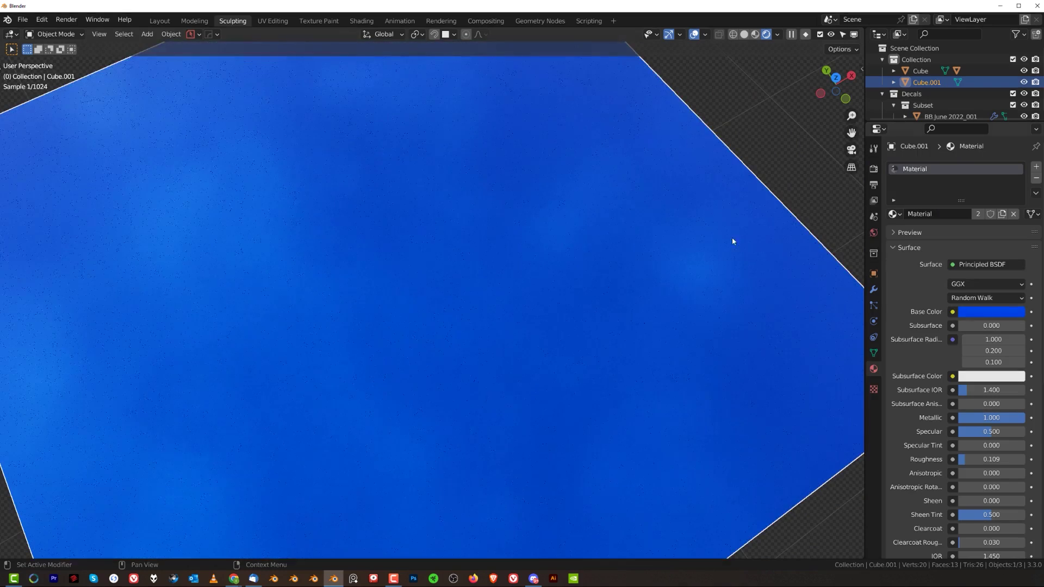
pyautogui.press('d')
pyautogui.click(136, 69)
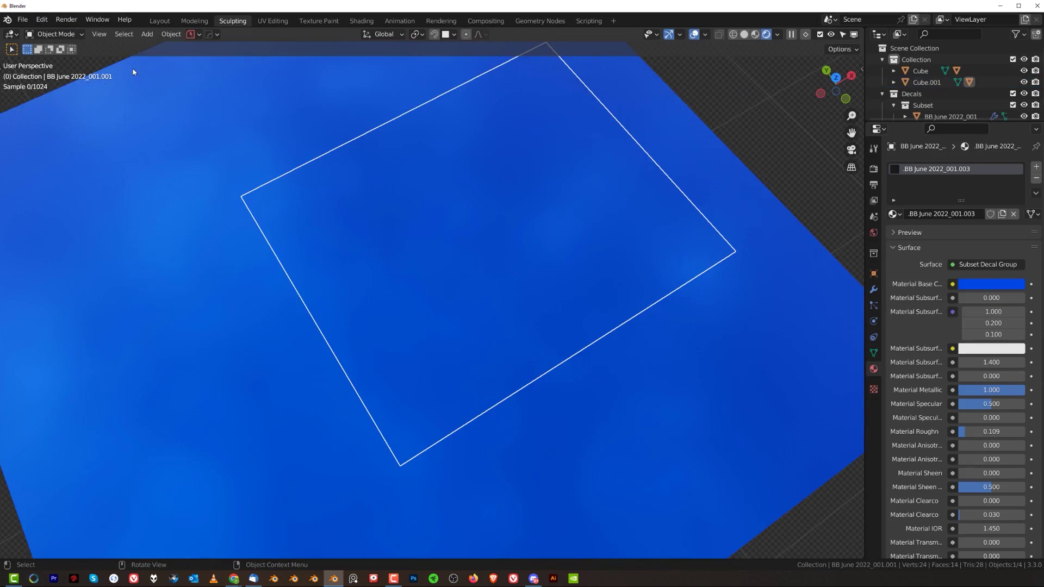
pyautogui.scroll(-2, 367, 344)
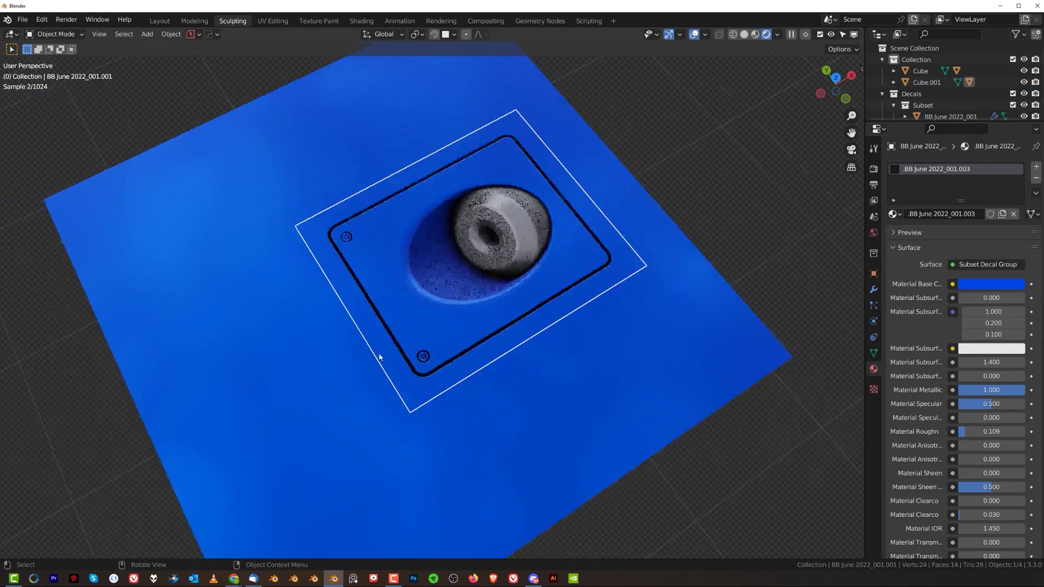
pyautogui.moveTo(479, 310); pyautogui.dragTo(488, 291, button='middle')
# Try matching the blue cube's decal with the CW-Grime-04 subset, cycling its base material through CW-Grime-04, Default and Material
pyautogui.press('d')
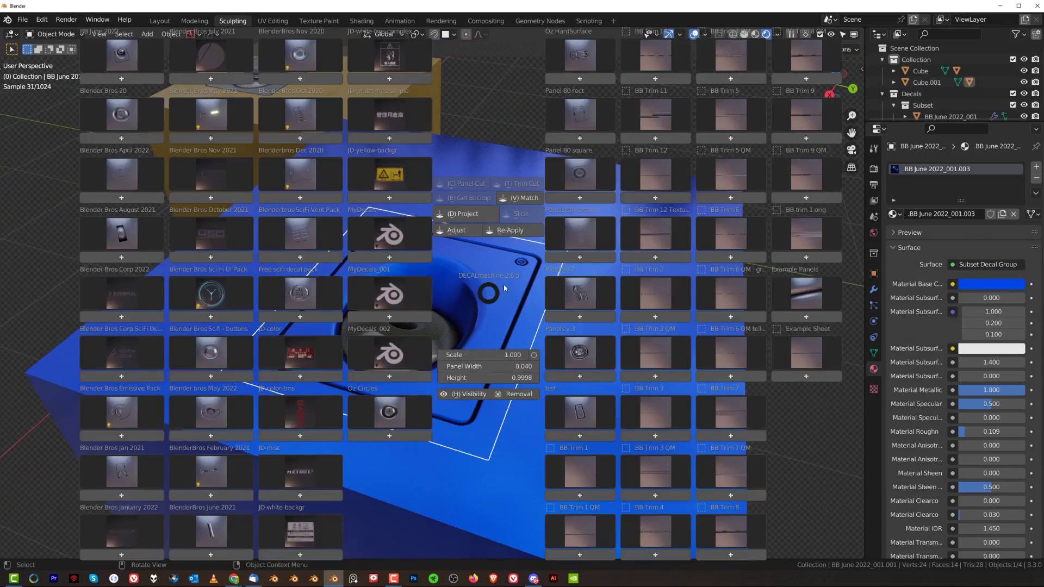
pyautogui.click(525, 199)
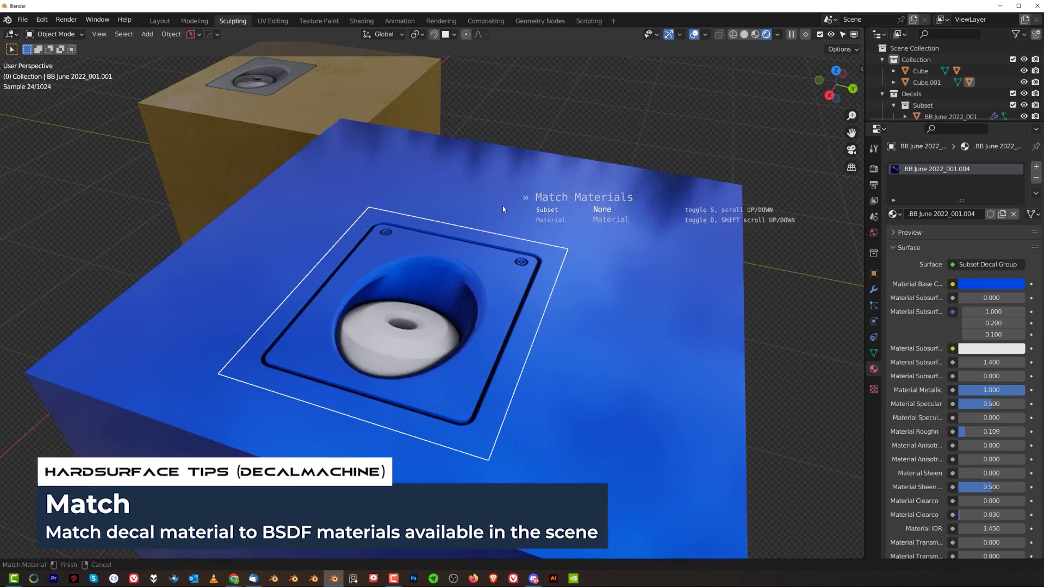
pyautogui.scroll(-3, 404, 162)
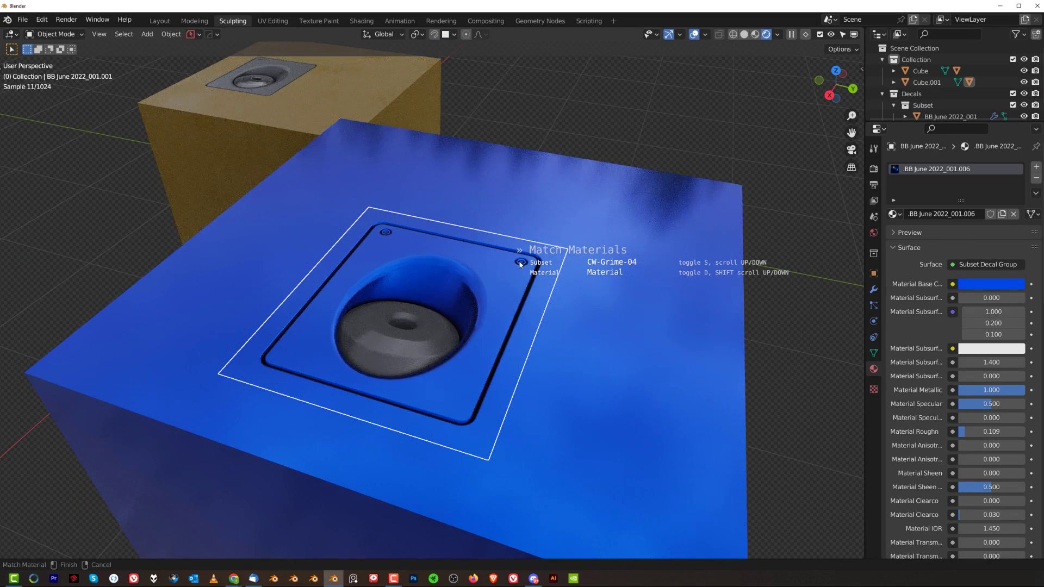
pyautogui.keyDown('shift'); pyautogui.scroll(4, 520, 265); pyautogui.keyUp('shift')
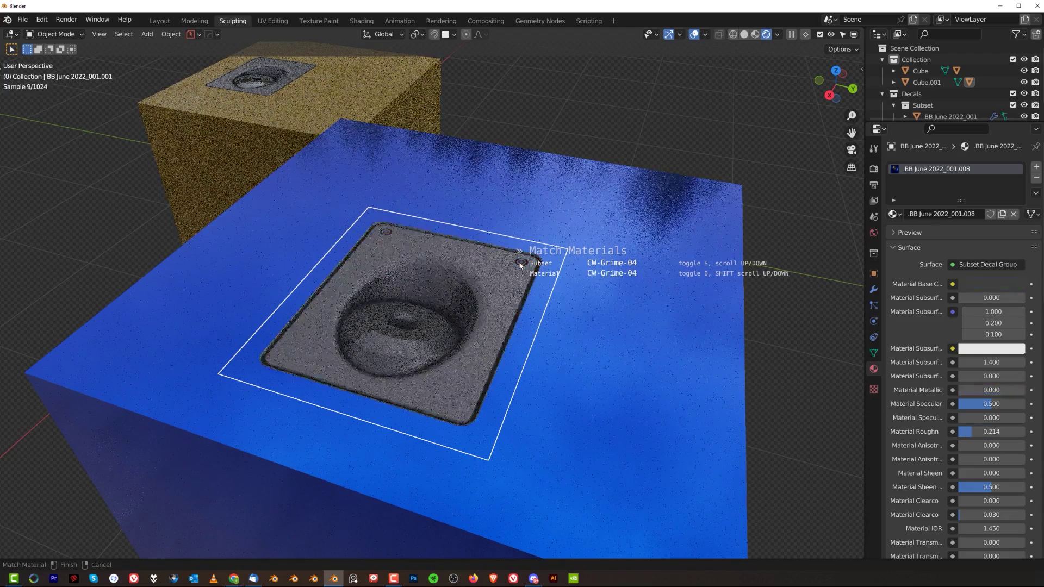
pyautogui.keyDown('shift'); pyautogui.scroll(3, 519, 264); pyautogui.keyUp('shift')
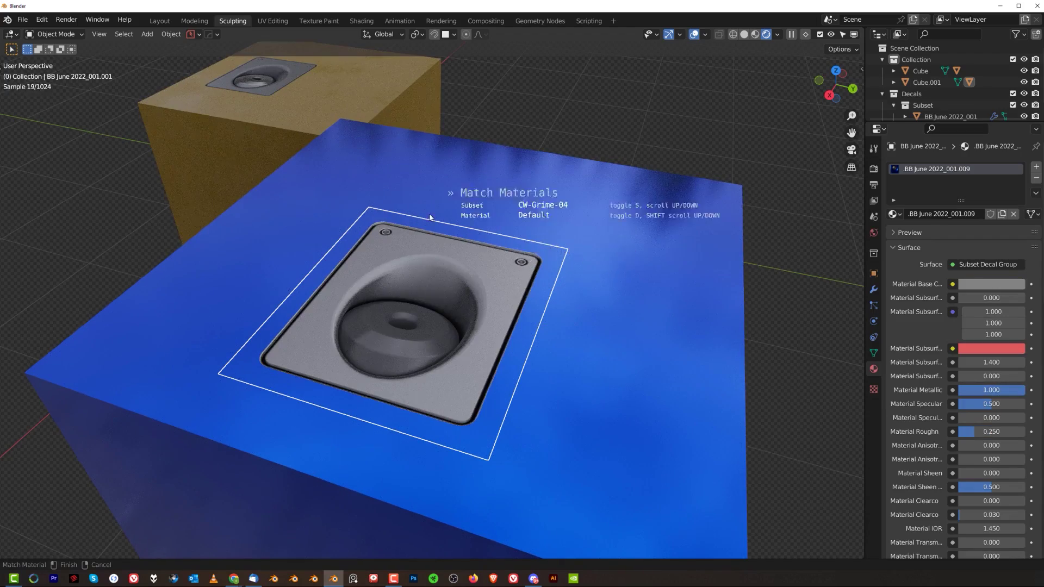
pyautogui.keyDown('shift'); pyautogui.scroll(1, 494, 253); pyautogui.keyUp('shift')
pyautogui.keyDown('shift'); pyautogui.scroll(1, 494, 253); pyautogui.keyUp('shift')
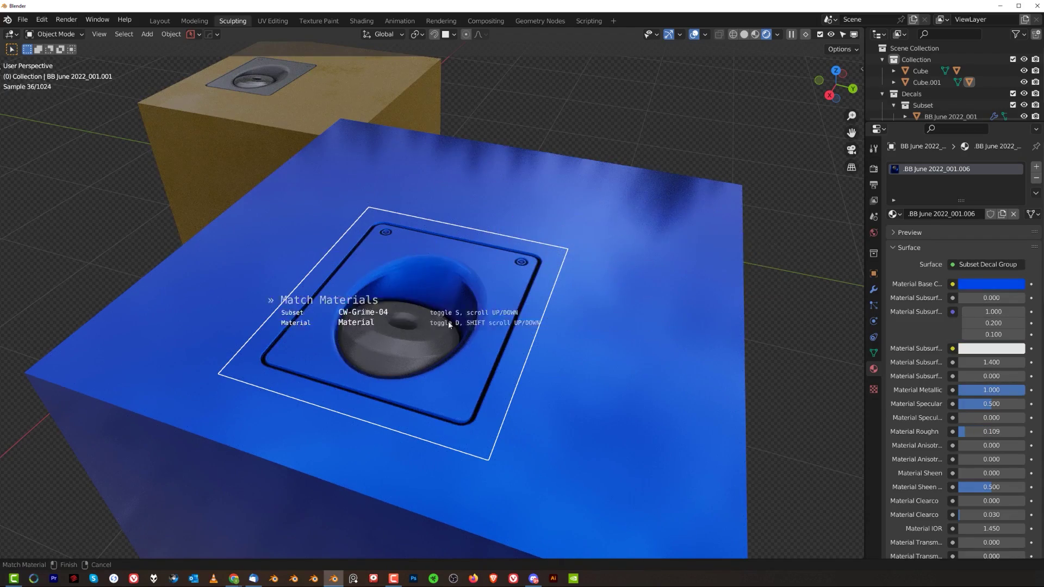
pyautogui.click(429, 275)
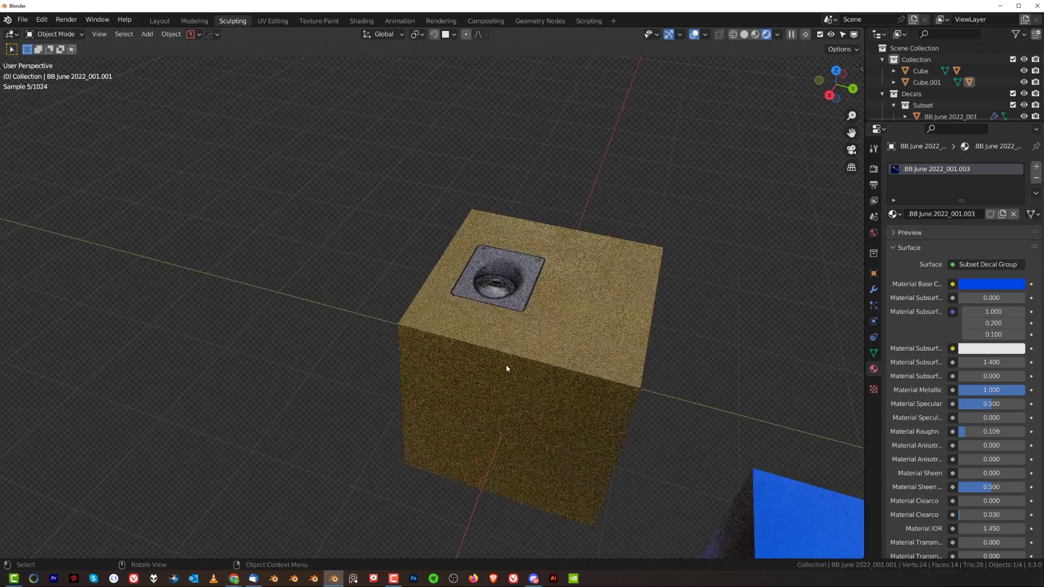
# Split the 3D viewport horizontally and show the Grime-04 cube's material nodes in a Shader Editor in the new area
pyautogui.scroll(2, 423, 326)
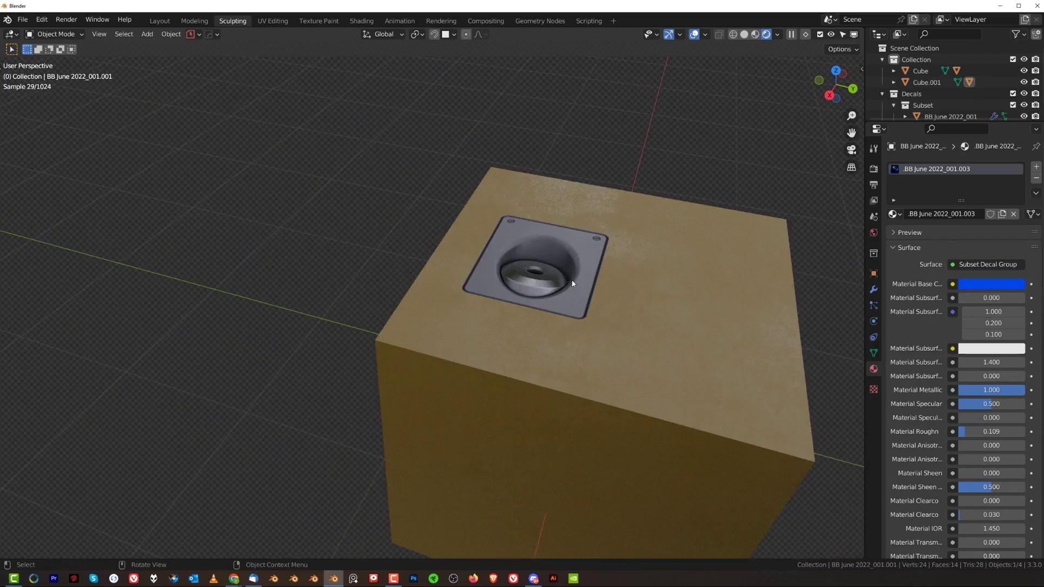
pyautogui.click(423, 327)
pyautogui.moveTo(423, 327); pyautogui.dragTo(606, 270, button='middle')
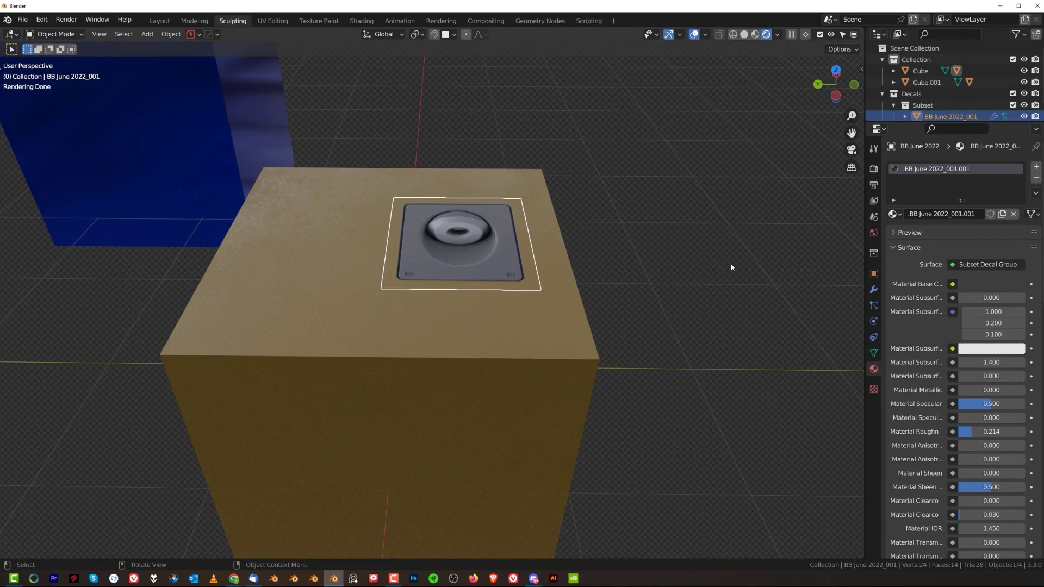
pyautogui.moveTo(722, 267); pyautogui.dragTo(678, 279, button='middle')
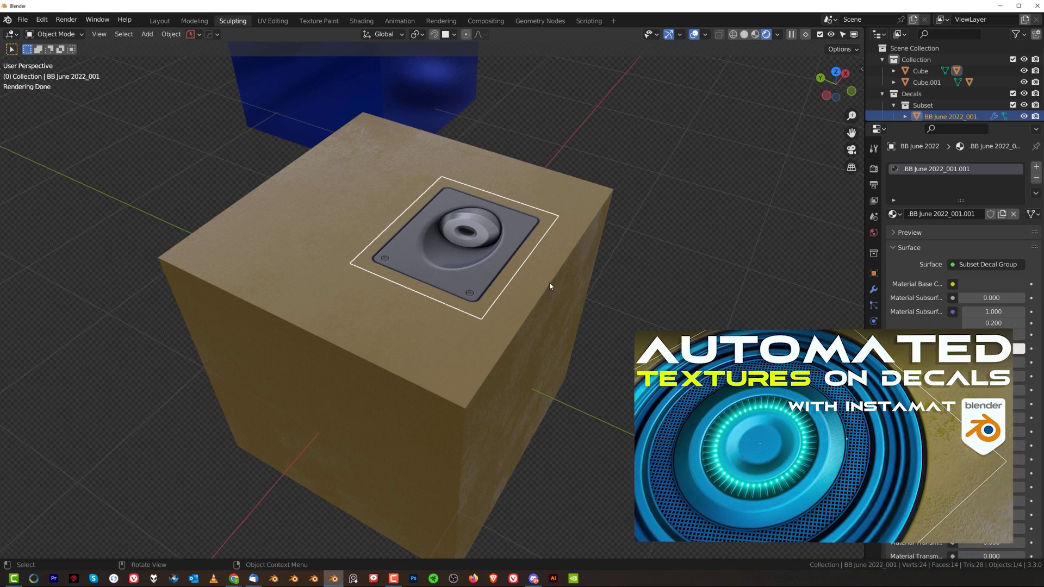
pyautogui.moveTo(566, 308); pyautogui.dragTo(557, 303, button='middle')
pyautogui.scroll(-2, 550, 305)
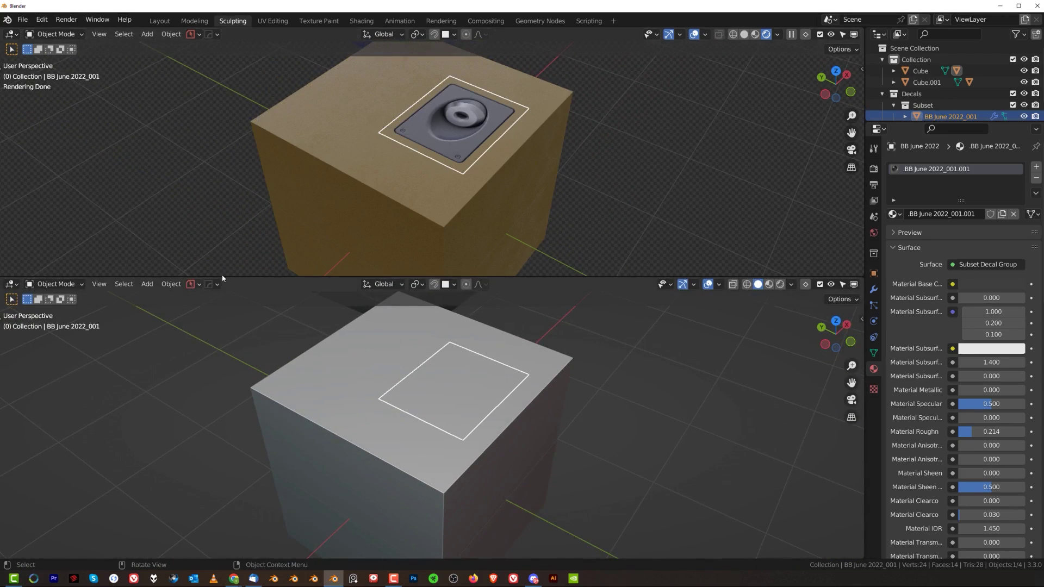
pyautogui.click(351, 192)
pyautogui.click(11, 284)
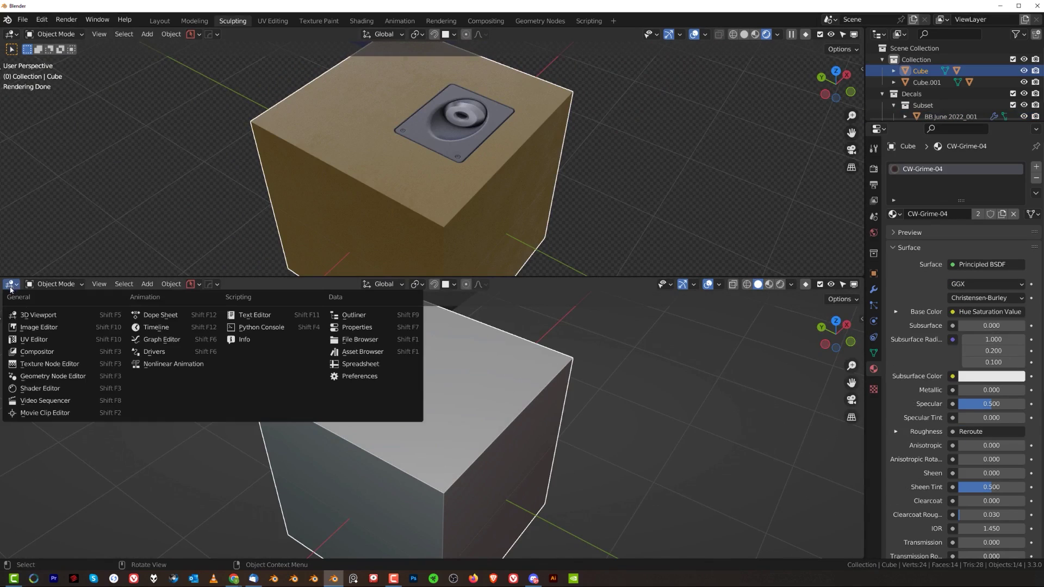
pyautogui.click(39, 389)
pyautogui.scroll(-3, 335, 377)
pyautogui.scroll(1, 335, 377)
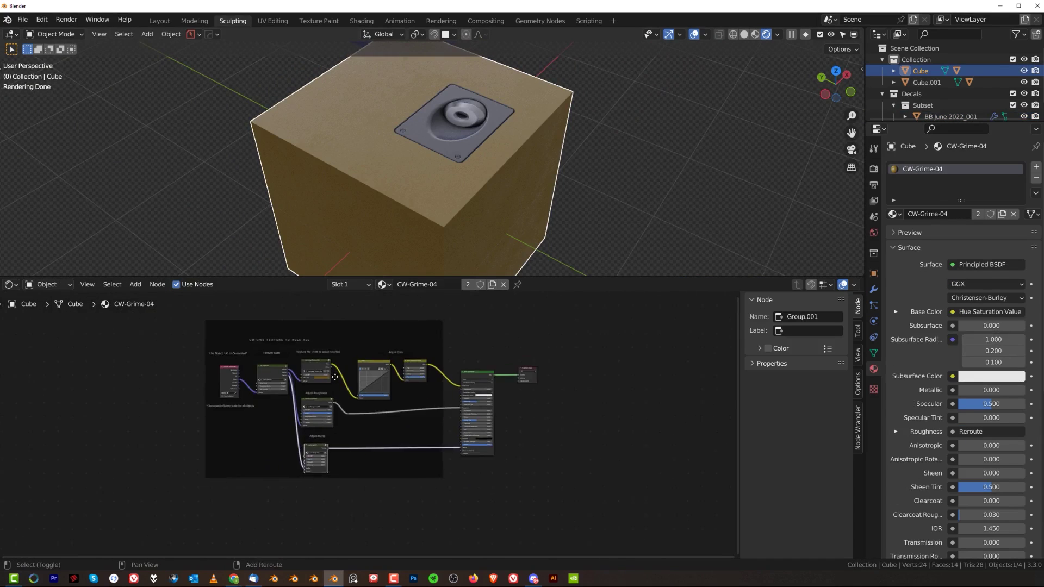
# Copy all CW-Grime-04 material nodes into the Grime-04 cube decal's material and place them beside the decal's own nodes
pyautogui.moveTo(150, 321); pyautogui.dragTo(558, 522)
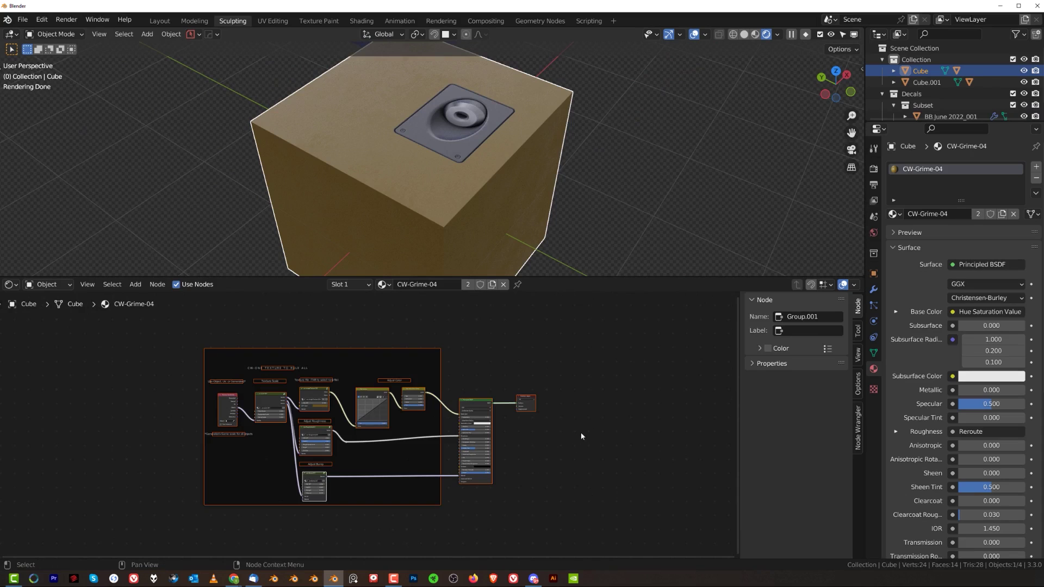
pyautogui.click(430, 111)
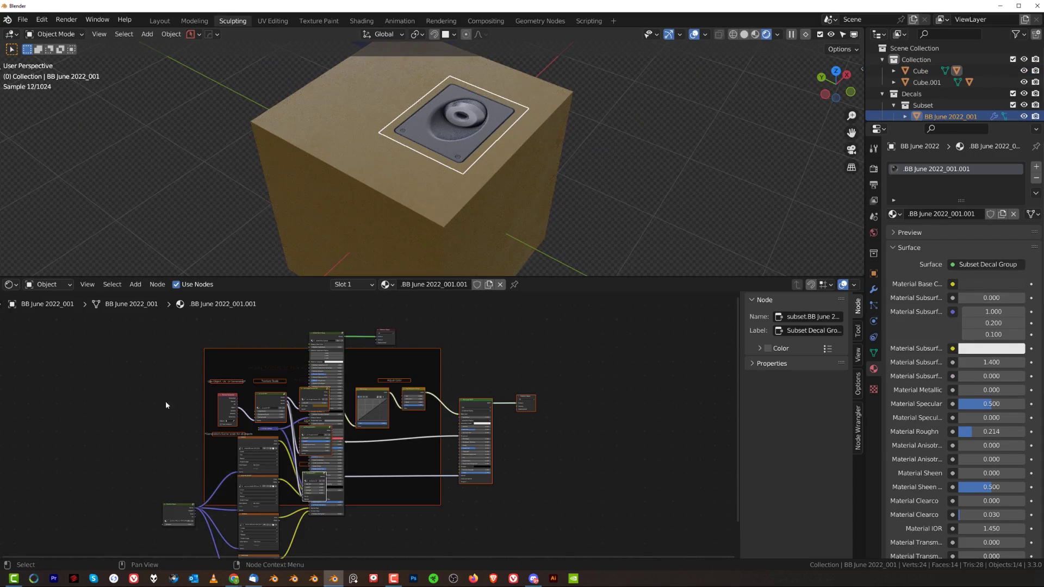
pyautogui.scroll(-3, 451, 419)
pyautogui.moveTo(451, 419); pyautogui.dragTo(521, 444, button='middle')
pyautogui.press('g')
pyautogui.click(321, 381)
pyautogui.scroll(6, 353, 394)
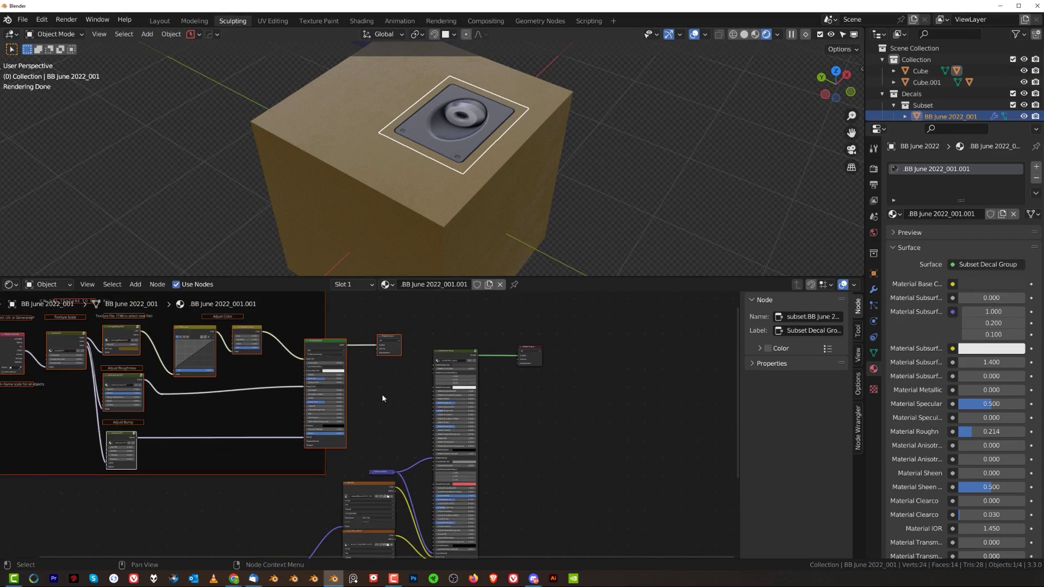
# Delete the pasted Principled BSDF and Material Output nodes from the decal's material
pyautogui.moveTo(382, 397); pyautogui.dragTo(377, 403, button='middle')
pyautogui.moveTo(324, 327); pyautogui.dragTo(413, 423)
pyautogui.press('x')
pyautogui.scroll(1, 371, 408)
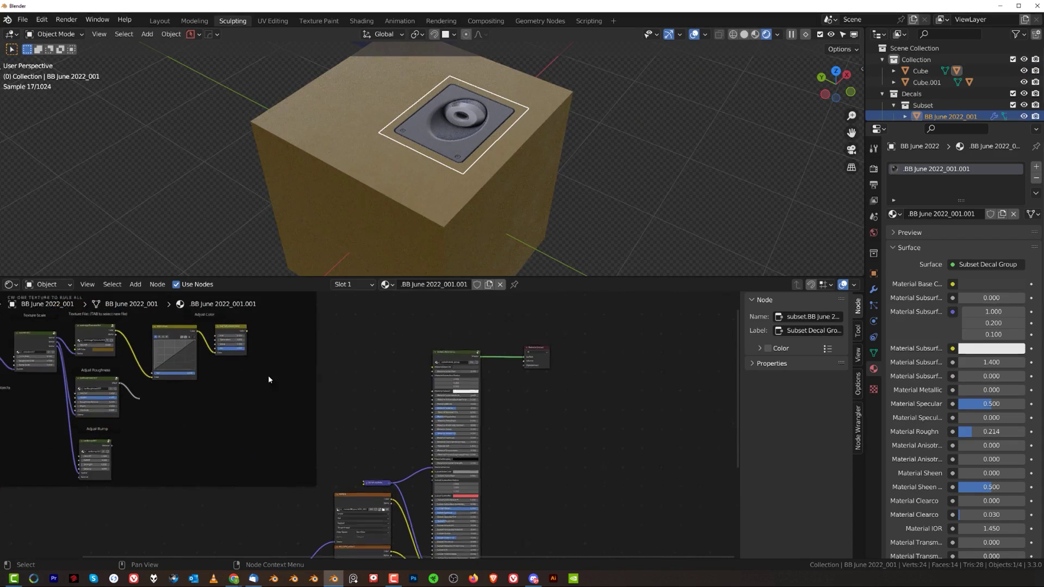
# Connect the pasted Hue Saturation Value node's color output to the Subset Decal Group's Material Base Color input
pyautogui.scroll(2, 268, 379)
pyautogui.moveTo(213, 353); pyautogui.dragTo(242, 363)
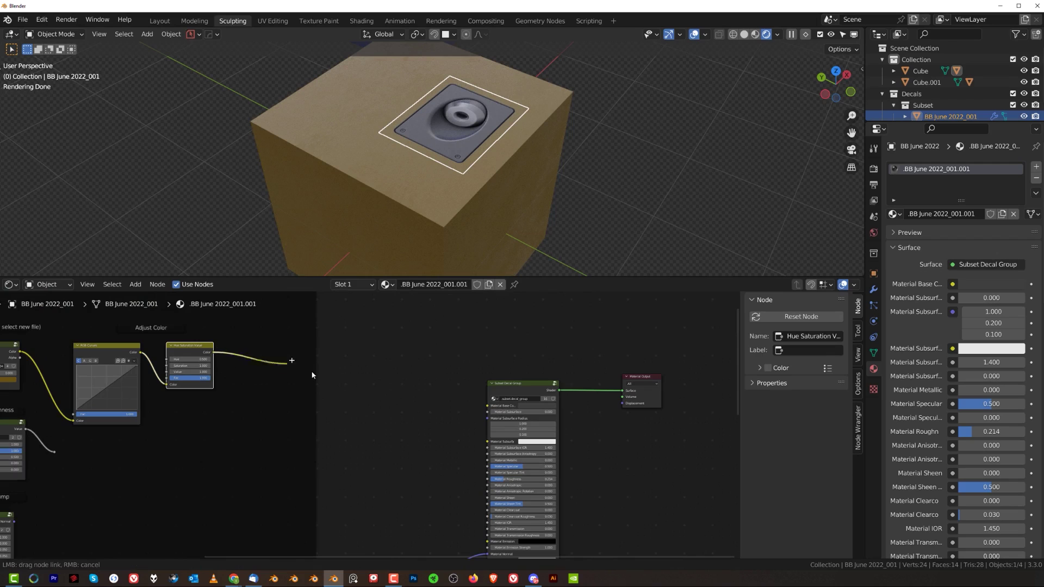
pyautogui.moveTo(488, 405); pyautogui.dragTo(488, 406)
pyautogui.moveTo(361, 459); pyautogui.dragTo(375, 401, button='middle')
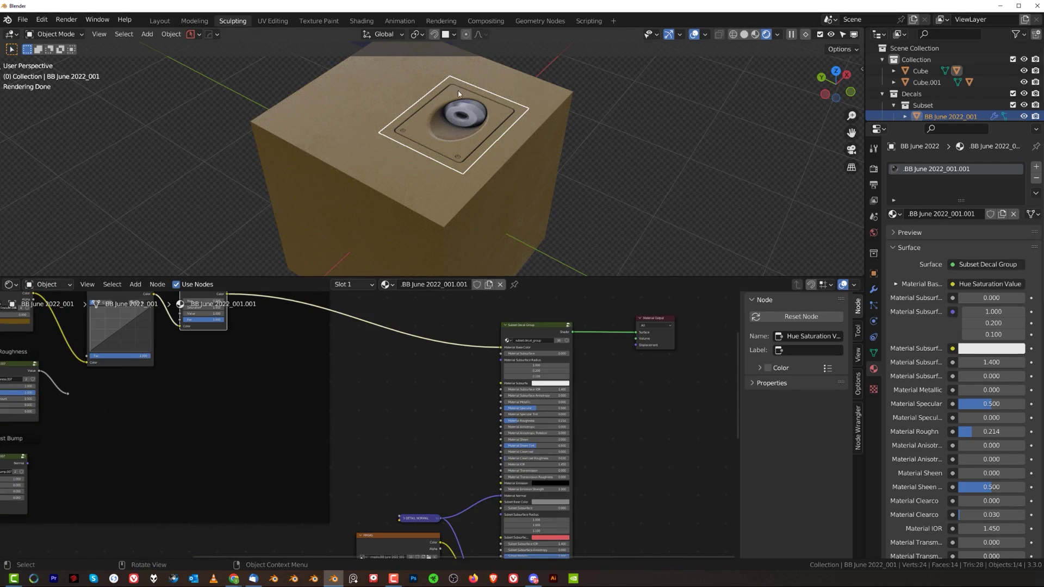
pyautogui.moveTo(308, 415); pyautogui.dragTo(364, 380, button='middle')
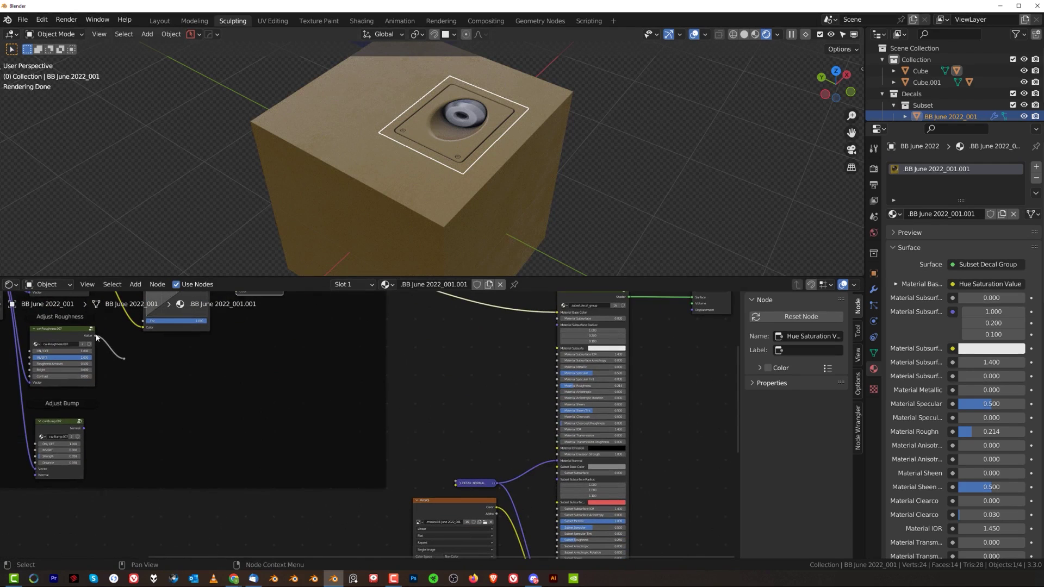
# Connect the cw-Roughness output to the Subset Decal Group's Material Roughness and the cw-Bump normal output to its Material Normal
pyautogui.moveTo(97, 337); pyautogui.dragTo(492, 401)
pyautogui.moveTo(560, 387); pyautogui.dragTo(558, 386)
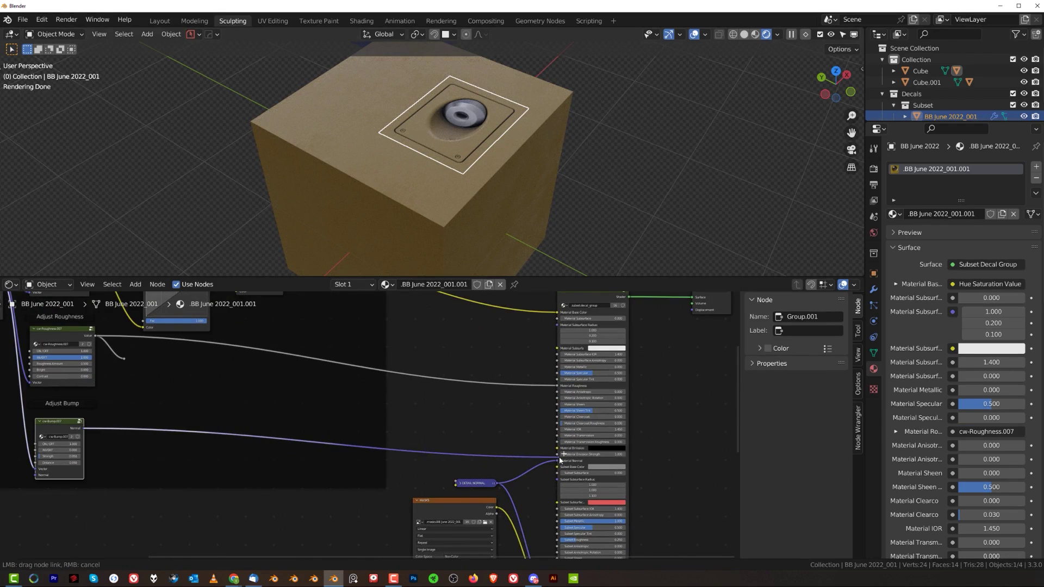
pyautogui.moveTo(560, 461); pyautogui.dragTo(560, 461)
pyautogui.moveTo(407, 391); pyautogui.dragTo(345, 342, button='middle')
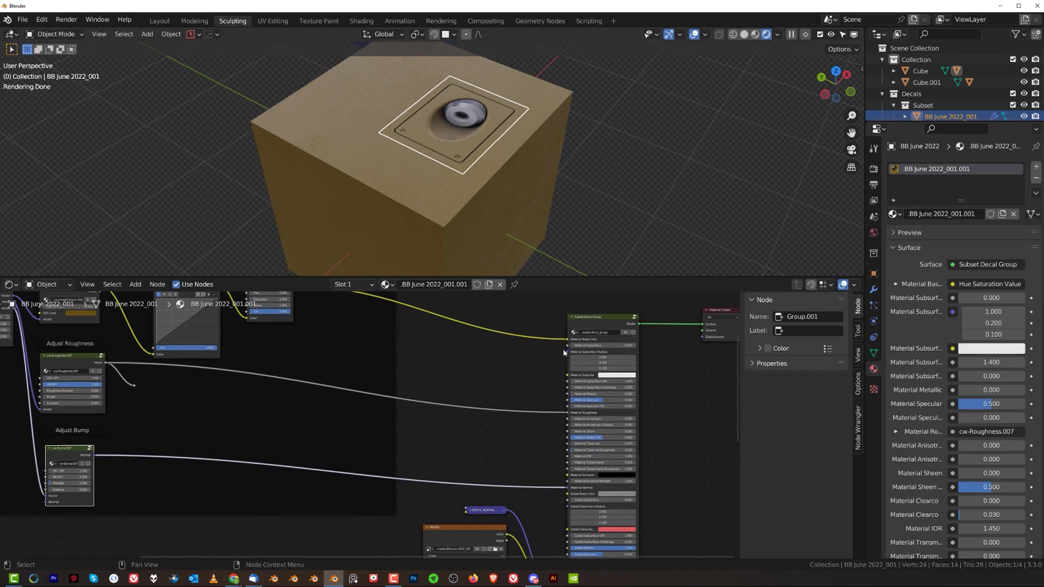
pyautogui.moveTo(317, 502); pyautogui.dragTo(275, 357, button='middle')
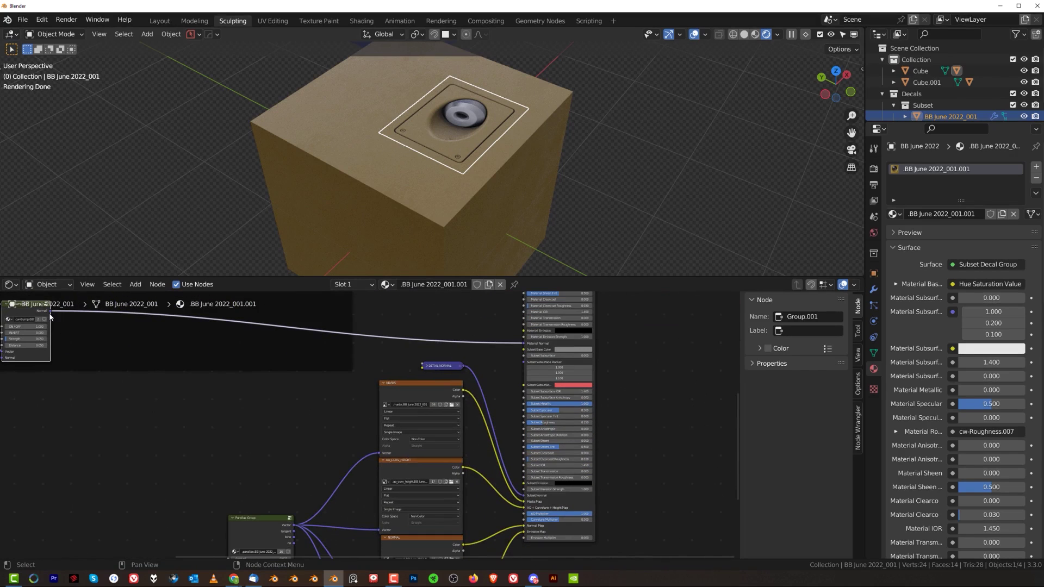
pyautogui.moveTo(51, 314); pyautogui.dragTo(278, 415)
pyautogui.moveTo(519, 498); pyautogui.dragTo(526, 368, button='middle')
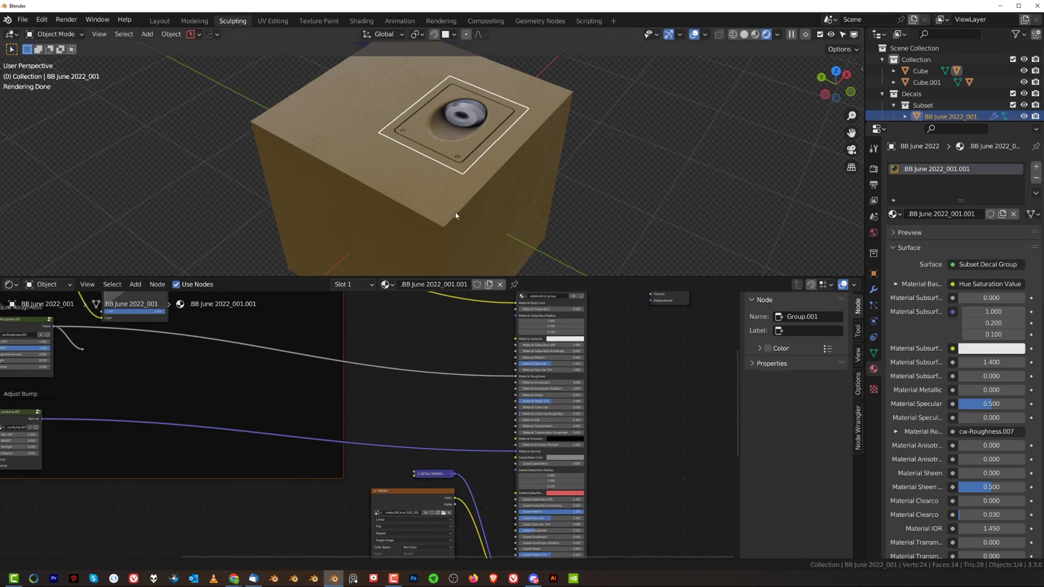
# Examine up close how the rewired decal blends with the surface of the Grime-04 cube
pyautogui.scroll(6, 455, 216)
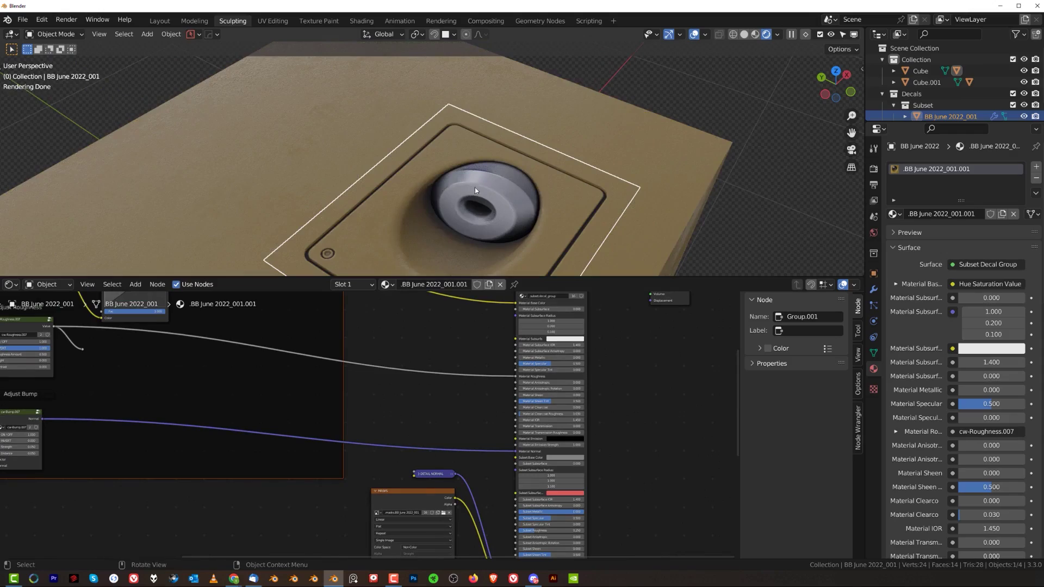
pyautogui.keyDown('shift'); pyautogui.moveTo(487, 194); pyautogui.dragTo(466, 134, button='middle'); pyautogui.keyUp('shift')
pyautogui.scroll(2, 463, 177)
pyautogui.moveTo(463, 177); pyautogui.dragTo(484, 205, button='middle')
pyautogui.scroll(1, 387, 203)
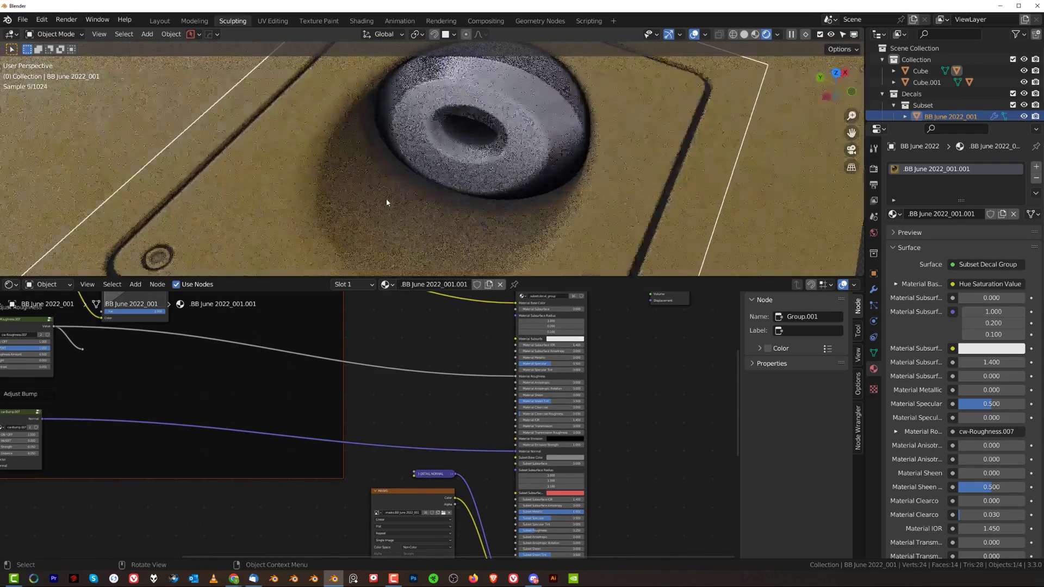
pyautogui.moveTo(387, 203); pyautogui.dragTo(461, 166, button='middle')
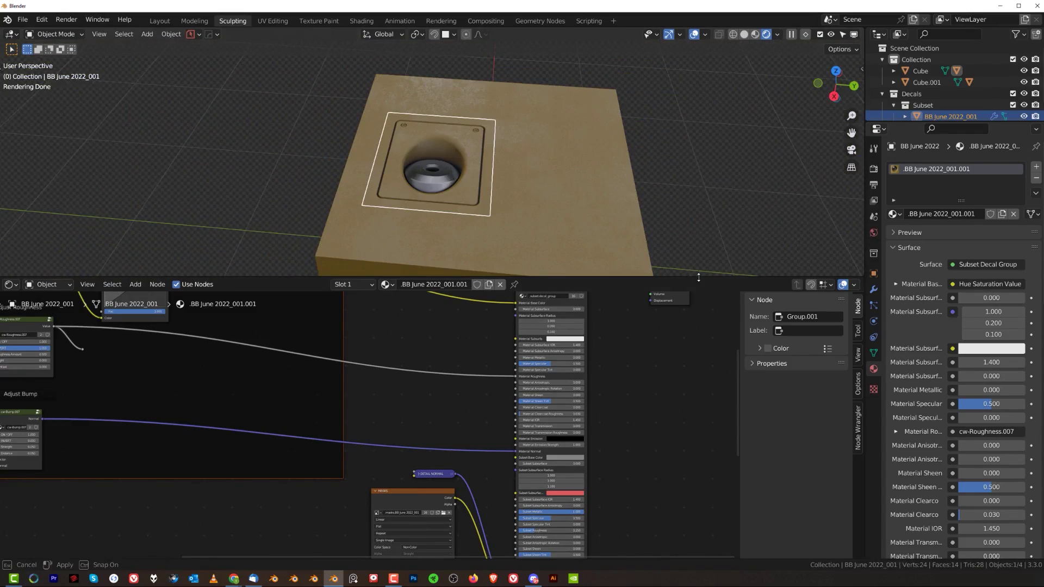
# Enlarge the 3D viewport and replace the Grime-04 cube's material with Blink-Emissive from the cw Other library category
pyautogui.moveTo(699, 277); pyautogui.dragTo(698, 408)
pyautogui.moveTo(576, 288); pyautogui.dragTo(487, 199, button='middle')
pyautogui.click(487, 198)
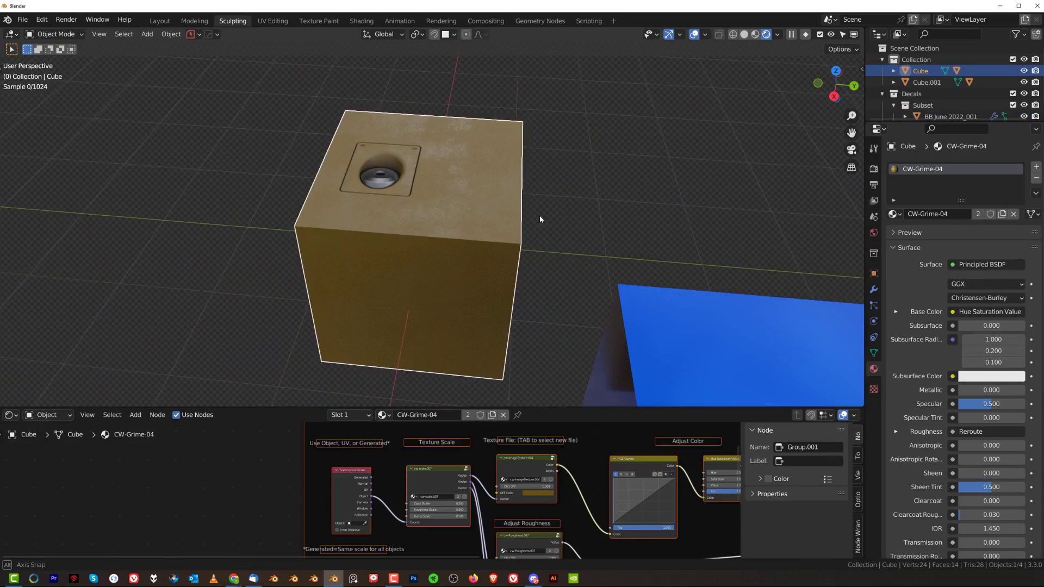
pyautogui.moveTo(540, 220); pyautogui.dragTo(516, 219, button='middle')
pyautogui.press('q')
pyautogui.click(517, 219)
pyautogui.click(589, 147)
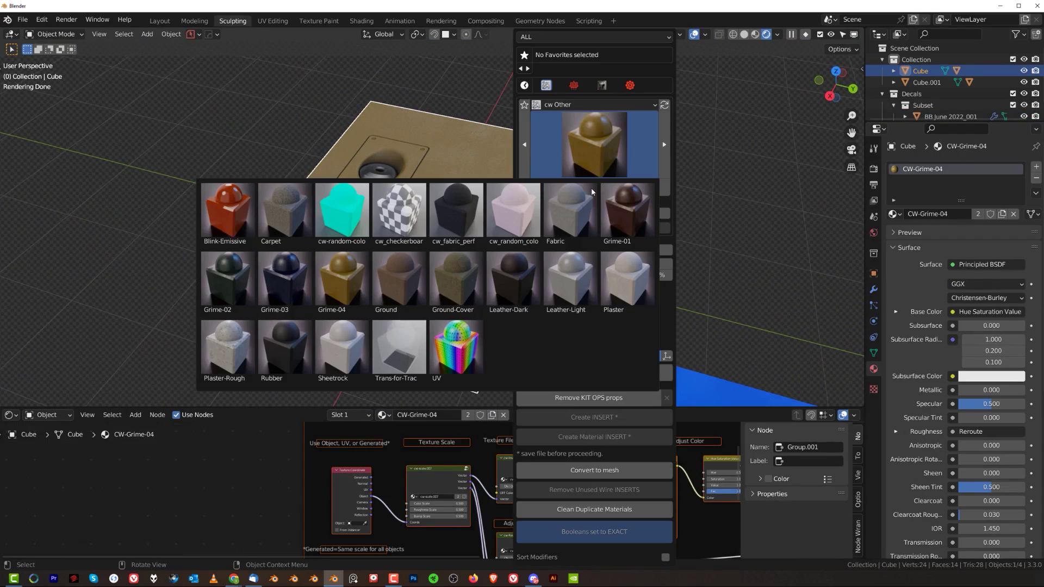
pyautogui.click(228, 212)
pyautogui.click(639, 193)
pyautogui.scroll(2, 354, 226)
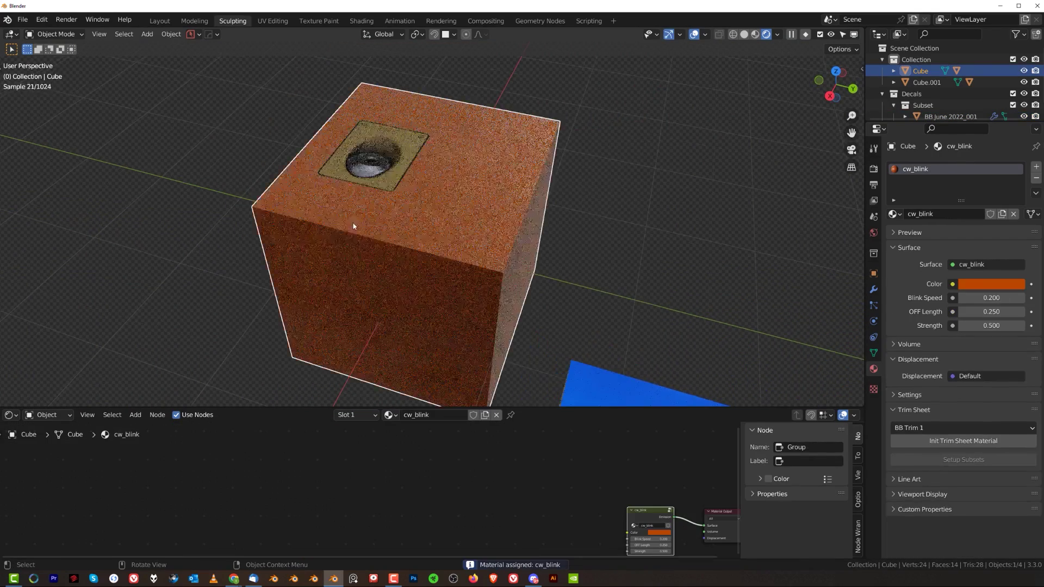
# Select the decal on the Blink-Emissive cube and compare its surface with the new cube material
pyautogui.moveTo(354, 226); pyautogui.dragTo(464, 235, button='middle')
pyautogui.scroll(1, 498, 240)
pyautogui.scroll(3, 464, 236)
pyautogui.click(464, 235)
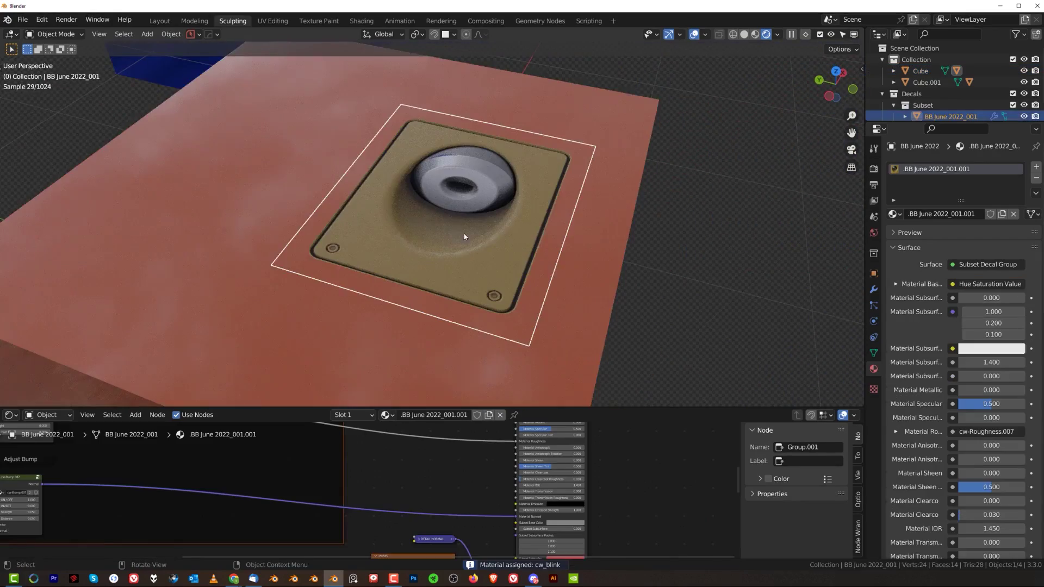
pyautogui.scroll(-3, 463, 236)
# Enlarge the Shader Editor for the Blink-Emissive cube and open the cw_blink node group to examine its inner nodes
pyautogui.click(488, 333)
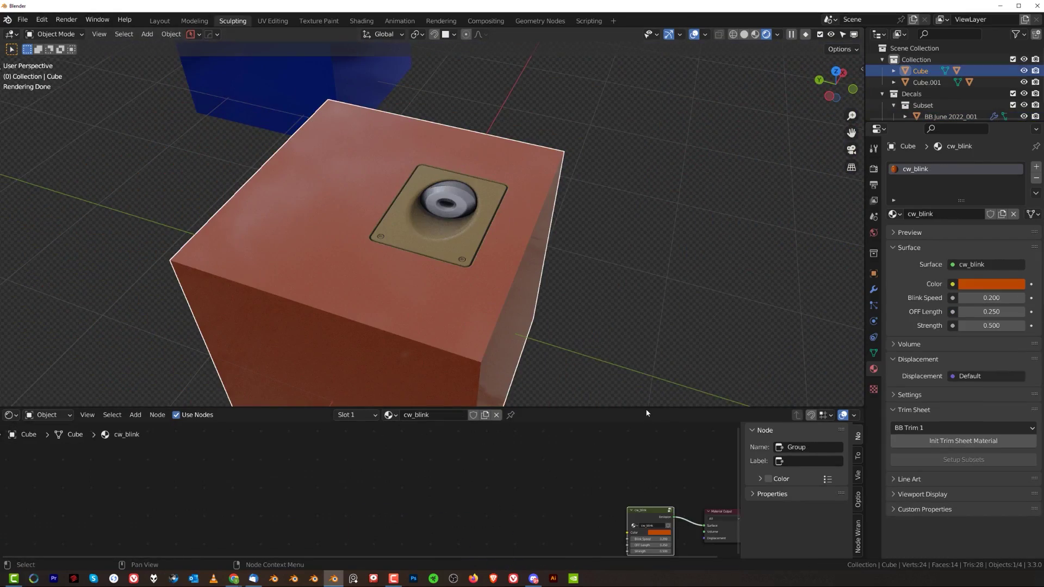
pyautogui.moveTo(646, 406); pyautogui.dragTo(642, 232)
pyautogui.press('Home')
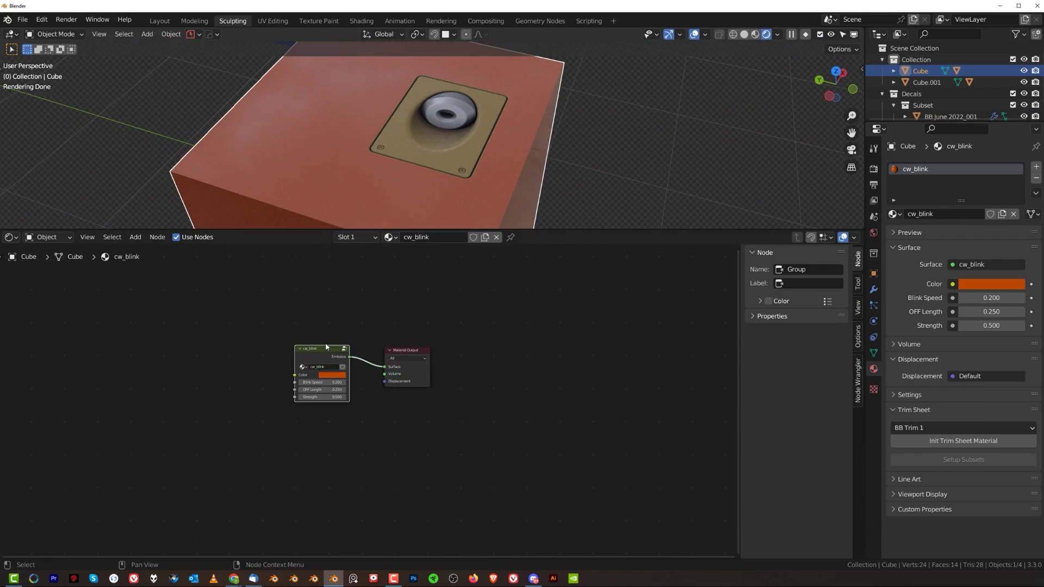
pyautogui.press('Tab')
pyautogui.scroll(-2, 362, 357)
pyautogui.scroll(2, 413, 370)
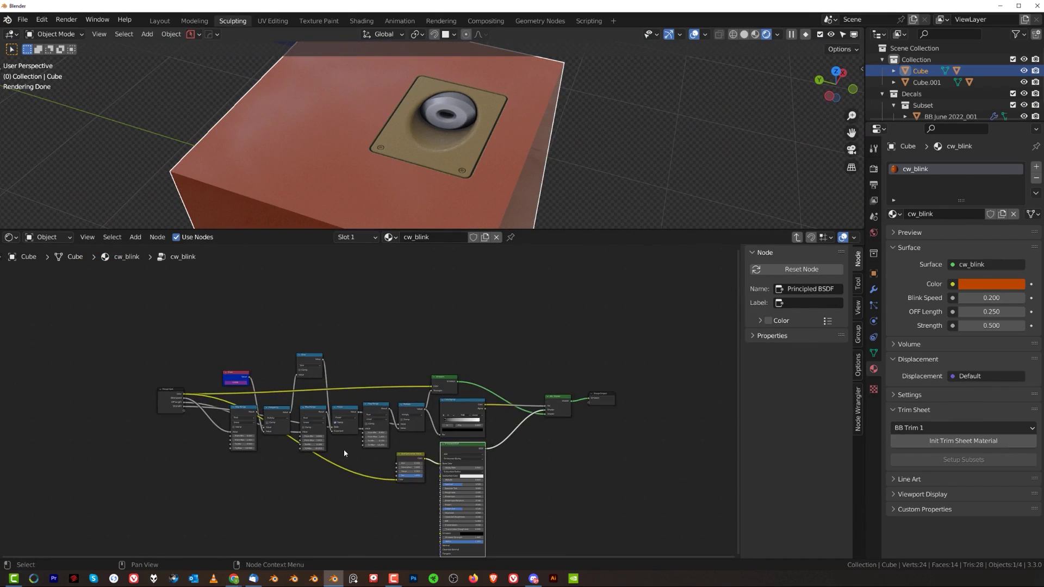
pyautogui.scroll(2, 154, 416)
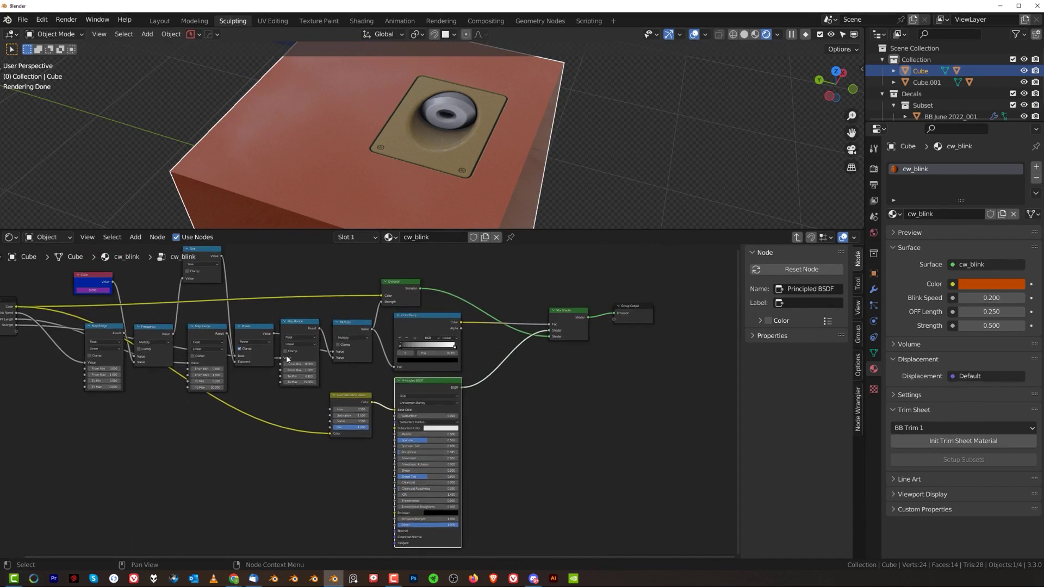
# Select the blue cube together with its decal and delete both, keeping only the orange cw_blink cube
pyautogui.moveTo(572, 398); pyautogui.dragTo(495, 368, button='middle')
pyautogui.scroll(1, 494, 368)
pyautogui.moveTo(321, 377); pyautogui.dragTo(335, 439, button='middle')
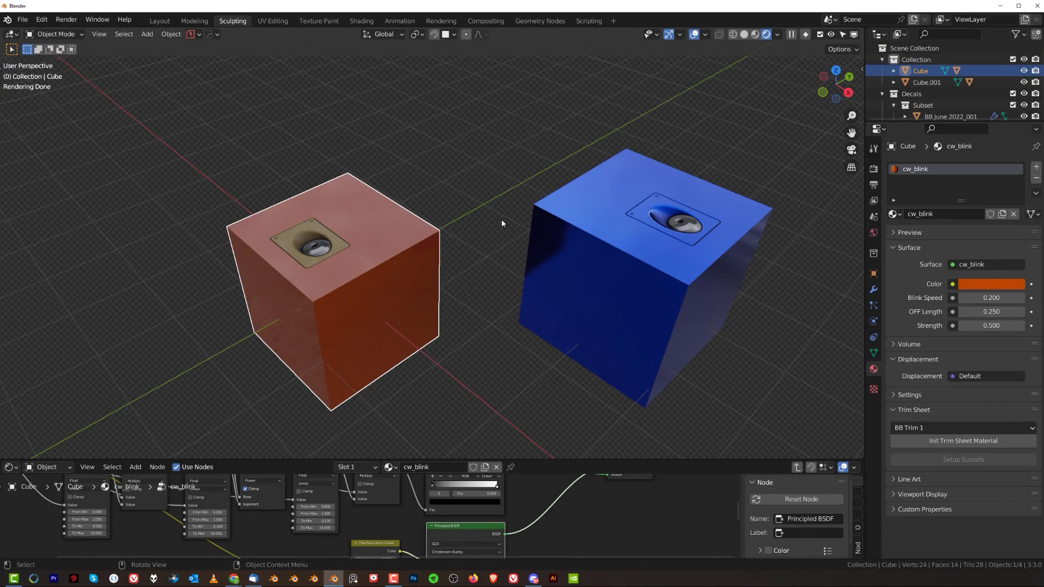
pyautogui.keyDown('shift'); pyautogui.moveTo(496, 220); pyautogui.dragTo(476, 230, button='middle'); pyautogui.keyUp('shift')
pyautogui.moveTo(515, 163); pyautogui.dragTo(772, 387)
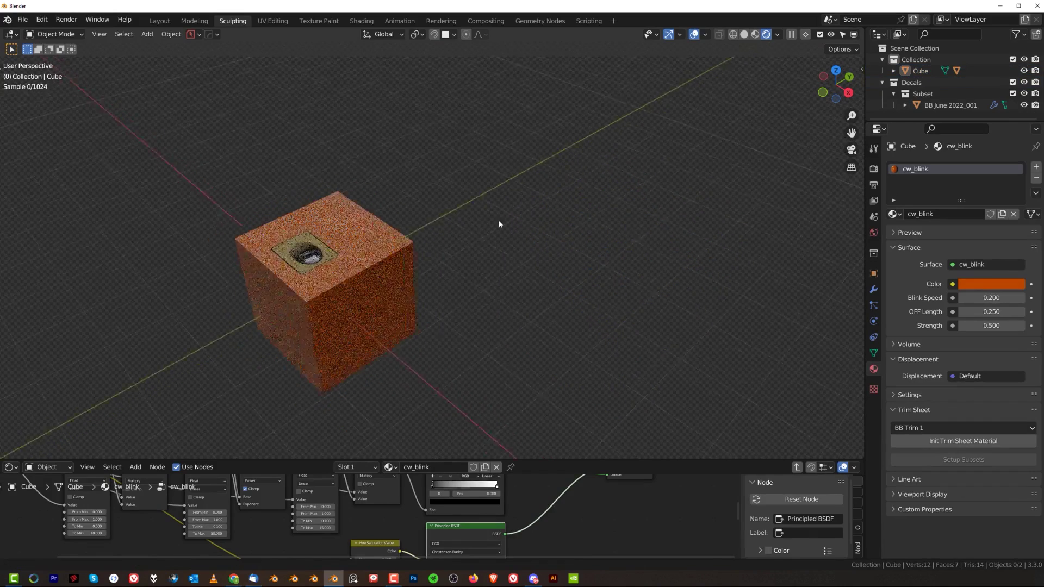
# Duplicate the orange cw_blink cube, place the copy about 5 m behind it, and assign the copy a blank Principled material
pyautogui.click(343, 272)
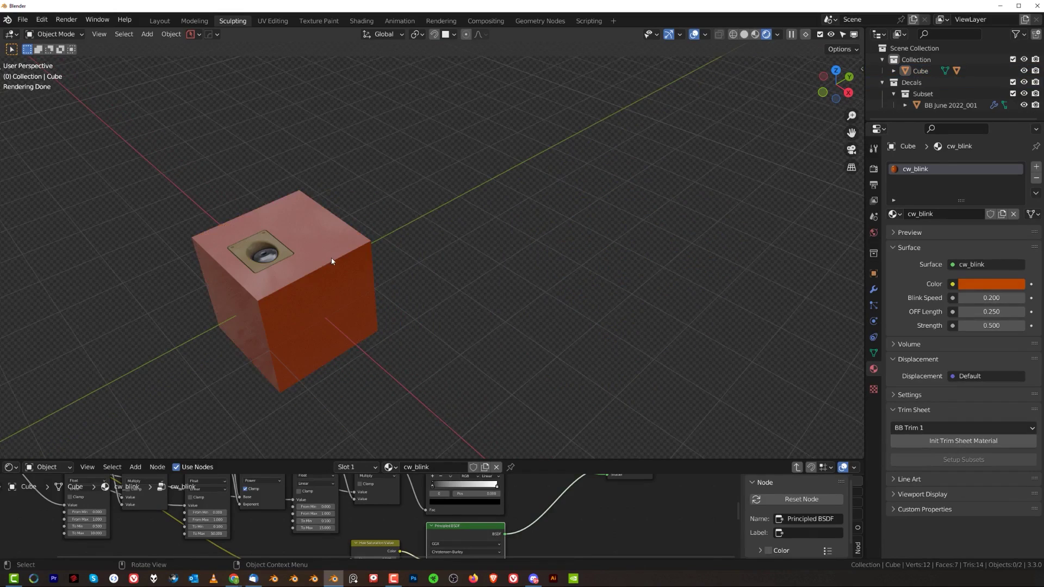
pyautogui.hotkey('shift', 'd')
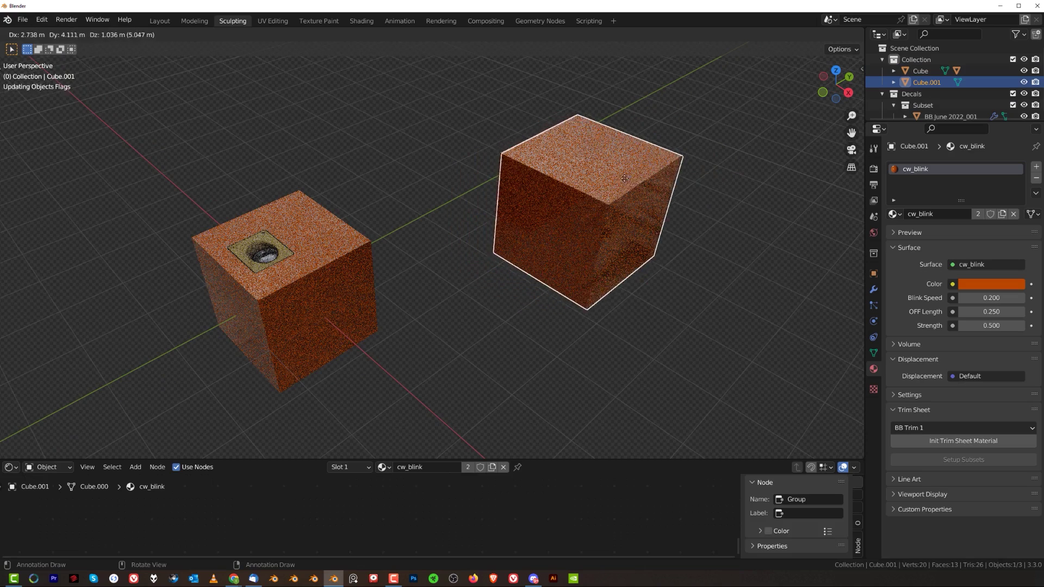
pyautogui.click(636, 184)
pyautogui.moveTo(636, 184); pyautogui.dragTo(547, 239, button='middle')
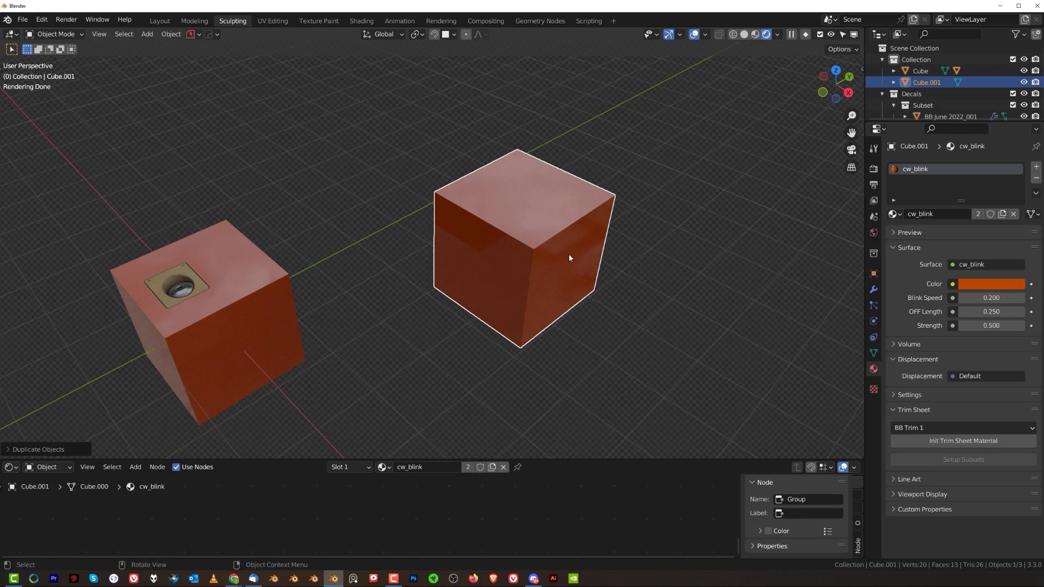
pyautogui.hotkey('alt', 'm')
pyautogui.click(605, 244)
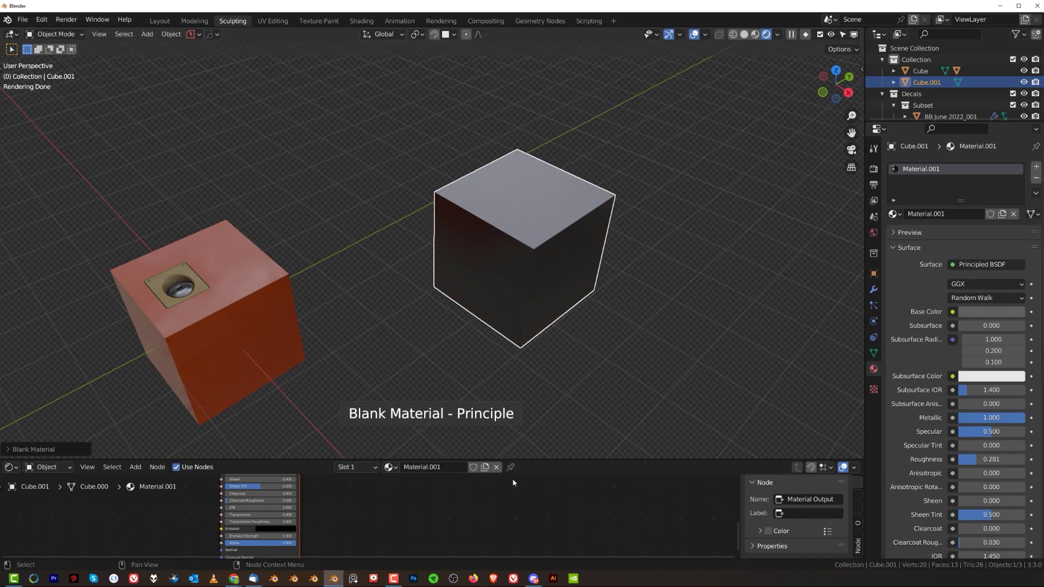
# Return to the Blender window and show the grey cube's material in a Shader Editor beneath the 3D viewport
pyautogui.press('super+d')
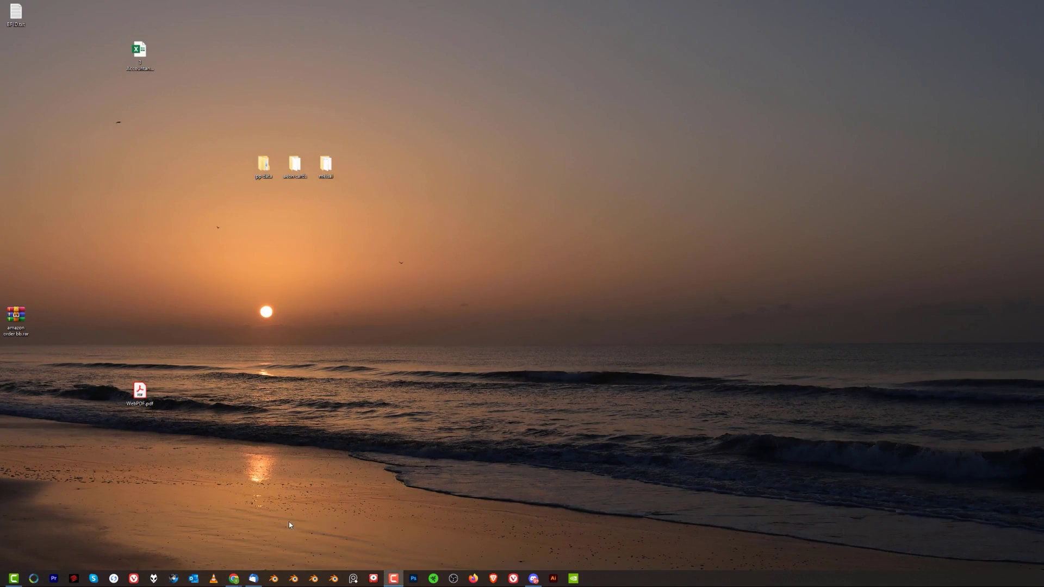
pyautogui.click(334, 580)
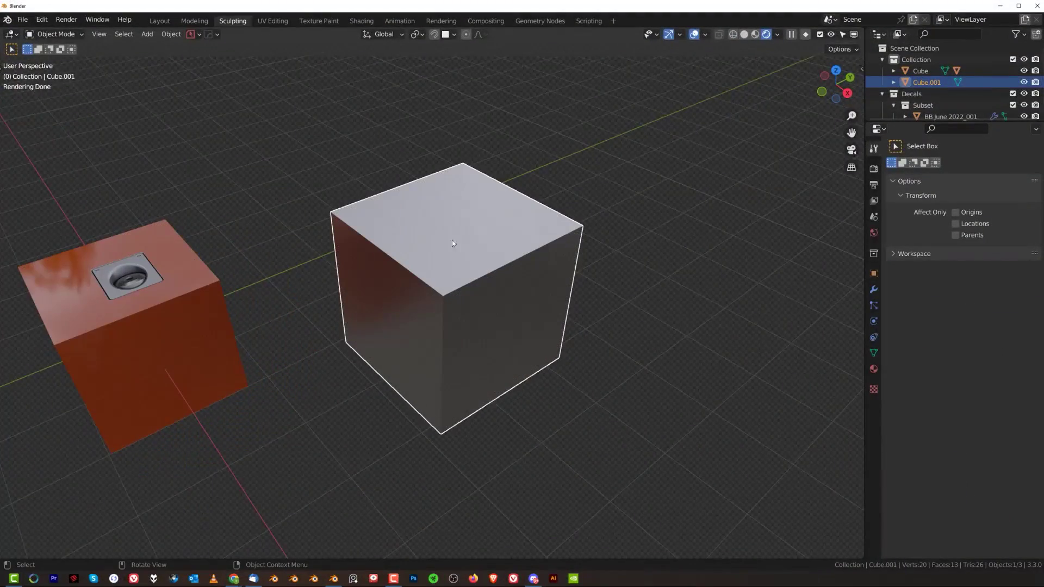
pyautogui.click(874, 369)
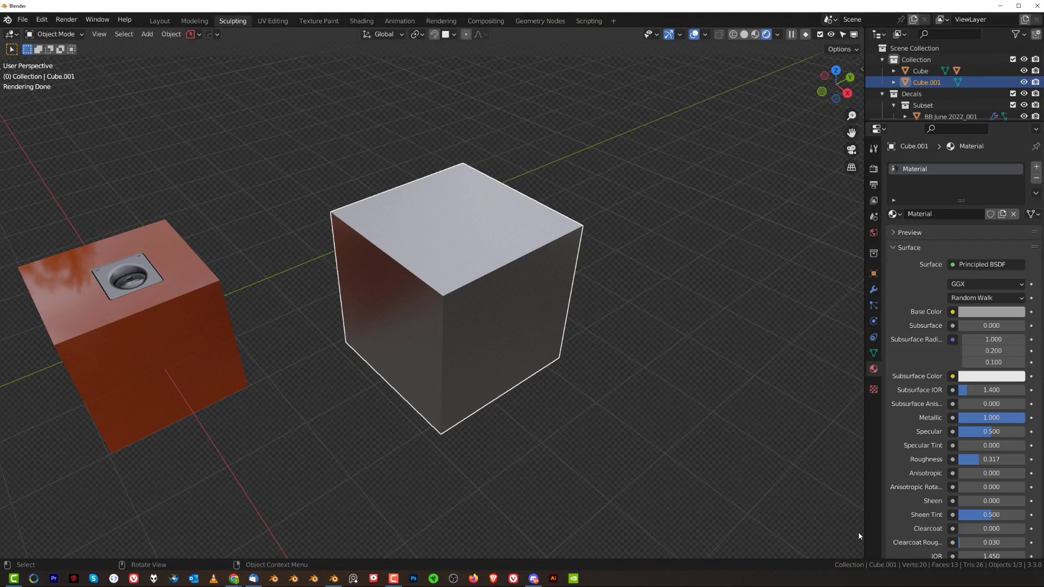
pyautogui.moveTo(859, 555)
pyautogui.mouseDown()
pyautogui.moveTo(840, 480)
pyautogui.moveTo(664, 264)
pyautogui.mouseUp()
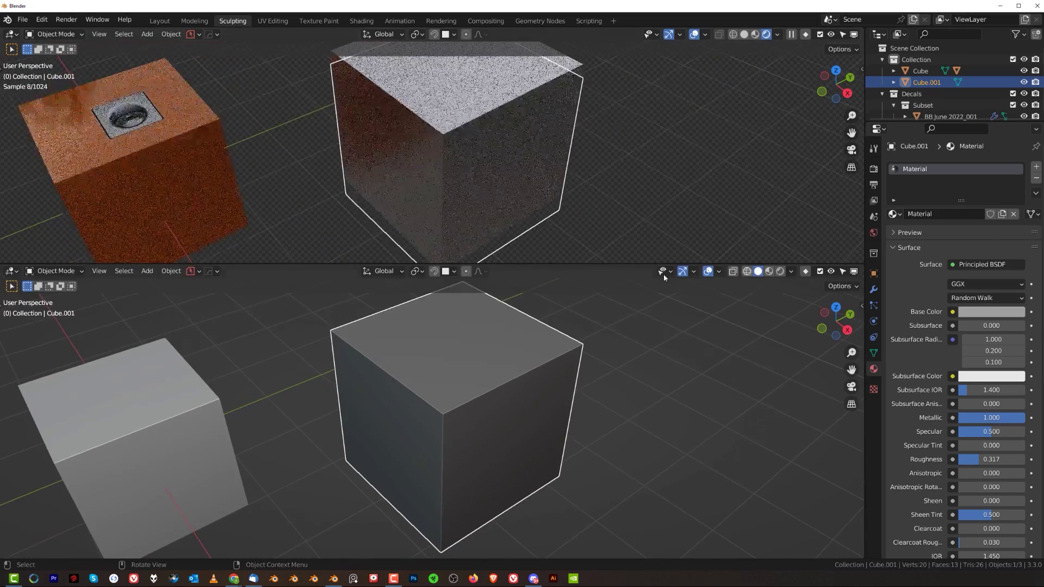
pyautogui.click(11, 271)
pyautogui.click(38, 375)
pyautogui.scroll(4, 318, 410)
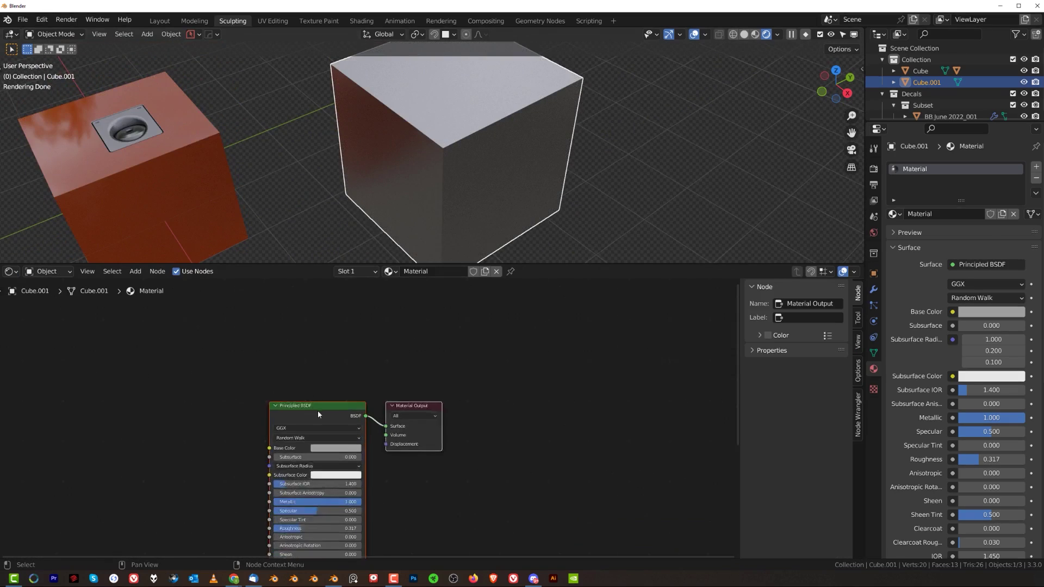
# Set the grey cube's Principled BSDF Transmission to 1.000 and Metallic to 0.000
pyautogui.moveTo(456, 450); pyautogui.dragTo(492, 356, button='middle')
pyautogui.scroll(-3, 489, 454)
pyautogui.moveTo(489, 455); pyautogui.dragTo(483, 413, button='middle')
pyautogui.scroll(6, 432, 452)
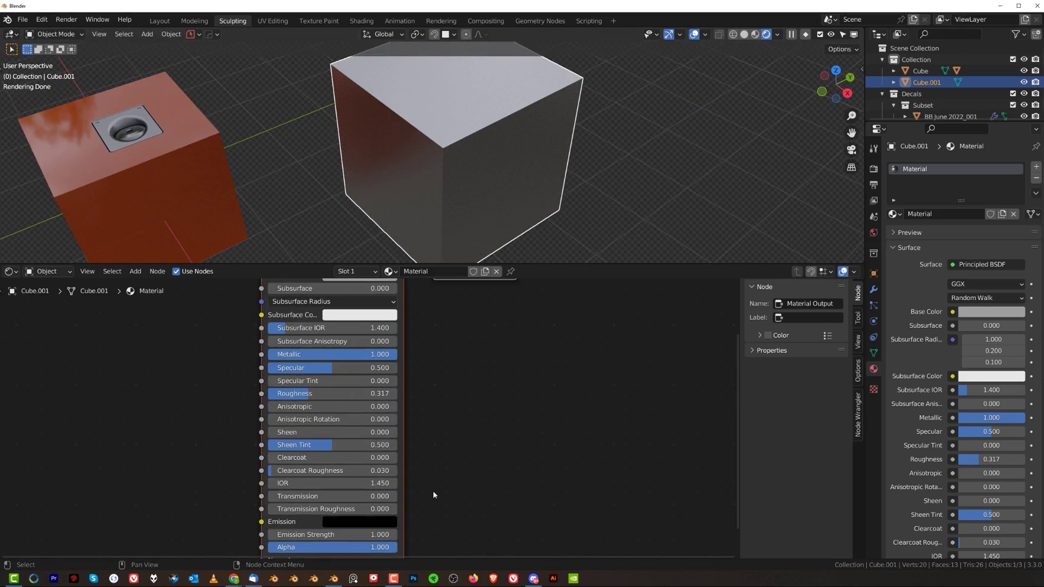
pyautogui.moveTo(281, 501); pyautogui.dragTo(402, 501)
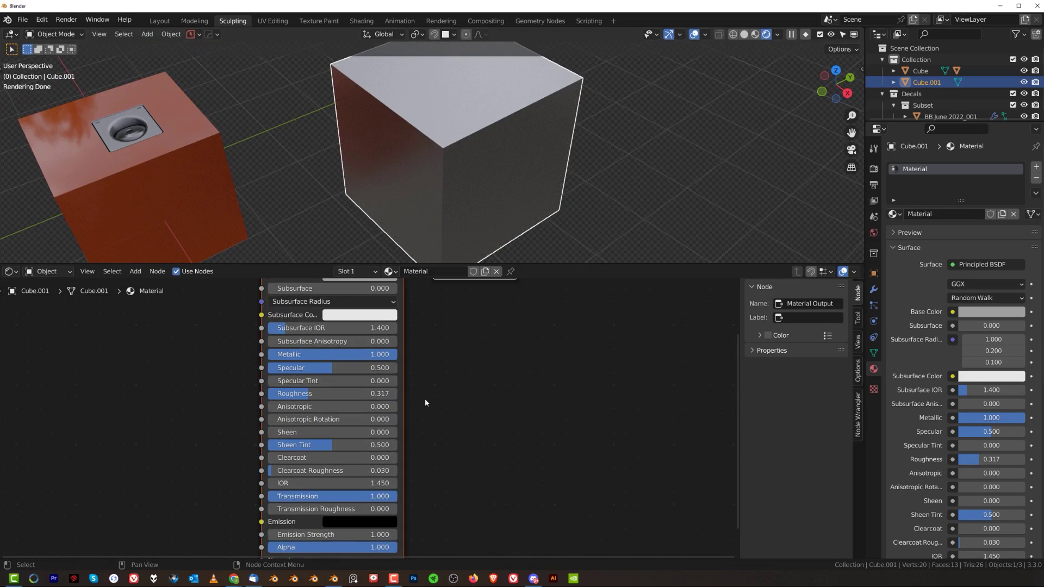
pyautogui.keyDown('shift'); pyautogui.scroll(3, 413, 424); pyautogui.keyUp('shift')
pyautogui.moveTo(403, 414); pyautogui.dragTo(278, 415)
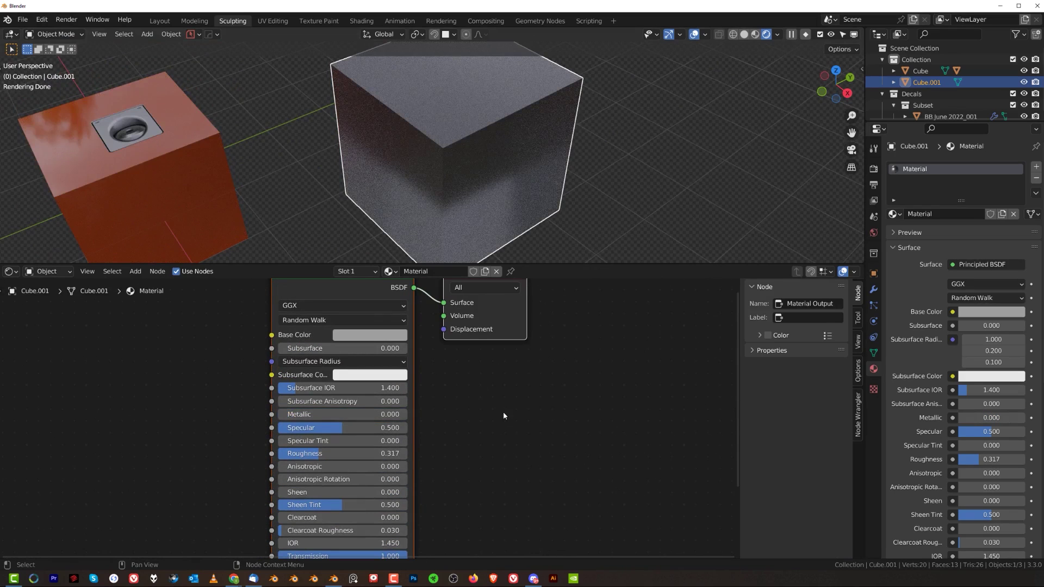
# Lower the glass material's Roughness to 0.025 and raise its Base Color value to pure white
pyautogui.moveTo(477, 416); pyautogui.dragTo(476, 467, button='middle')
pyautogui.moveTo(319, 505); pyautogui.dragTo(281, 505)
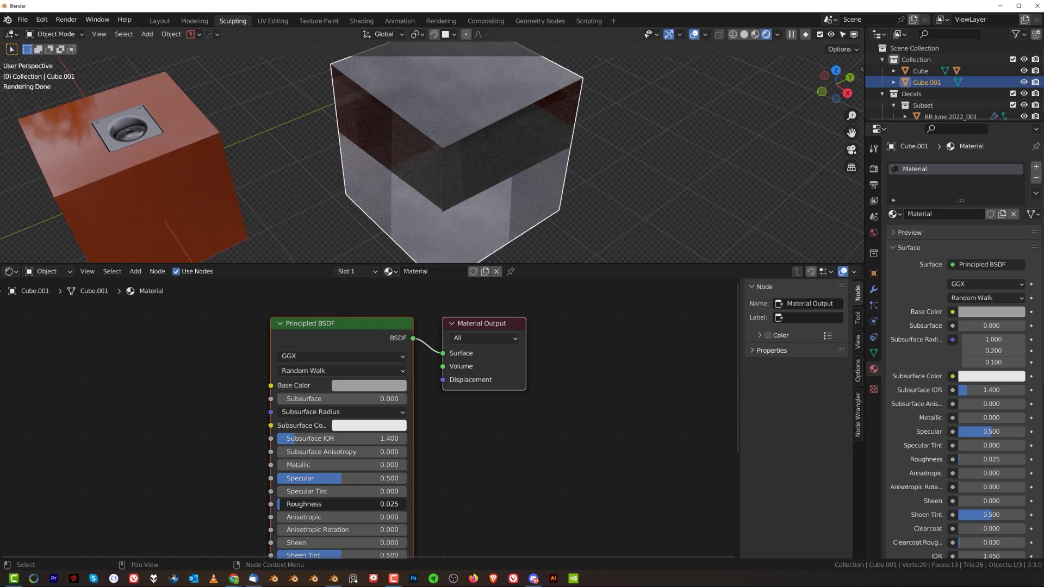
pyautogui.click(385, 388)
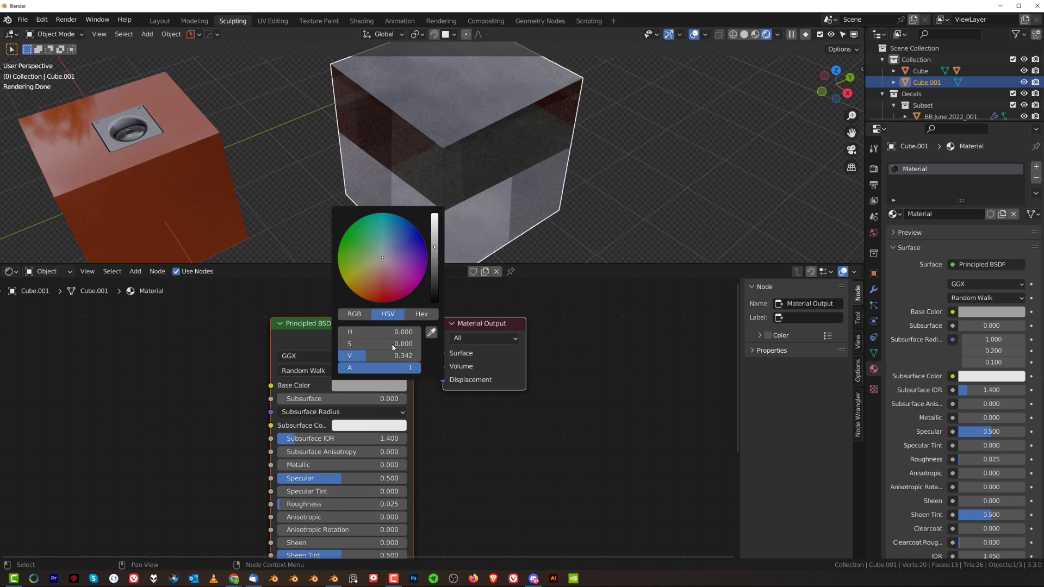
pyautogui.moveTo(379, 356); pyautogui.dragTo(415, 356)
# Select the BB June 2022_001 decal on the orange cube and close the Shader Editor area to enlarge the 3D viewport
pyautogui.moveTo(573, 184); pyautogui.dragTo(563, 151, button='middle')
pyautogui.scroll(5, 563, 151)
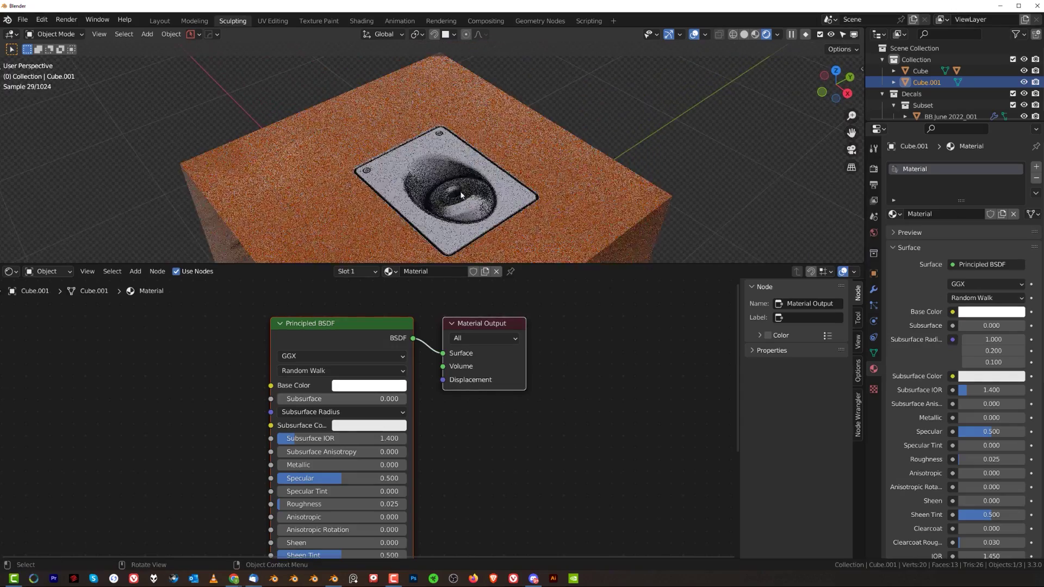
pyautogui.click(496, 184)
pyautogui.scroll(-4, 496, 184)
pyautogui.moveTo(536, 179); pyautogui.dragTo(391, 64, button='middle')
pyautogui.click(402, 80)
pyautogui.click(430, 147)
pyautogui.moveTo(431, 147); pyautogui.dragTo(452, 217, button='middle')
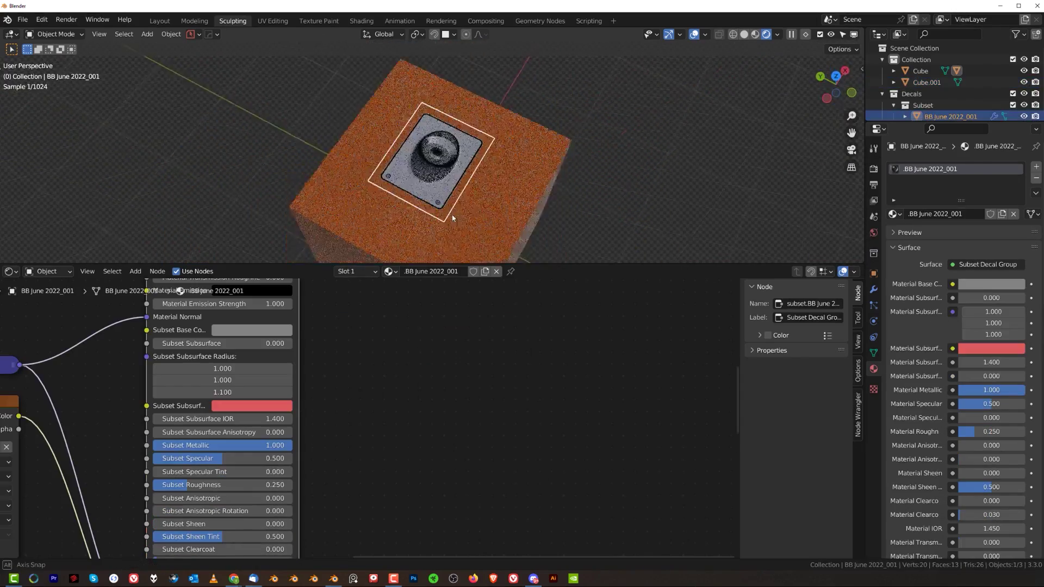
pyautogui.scroll(3, 462, 193)
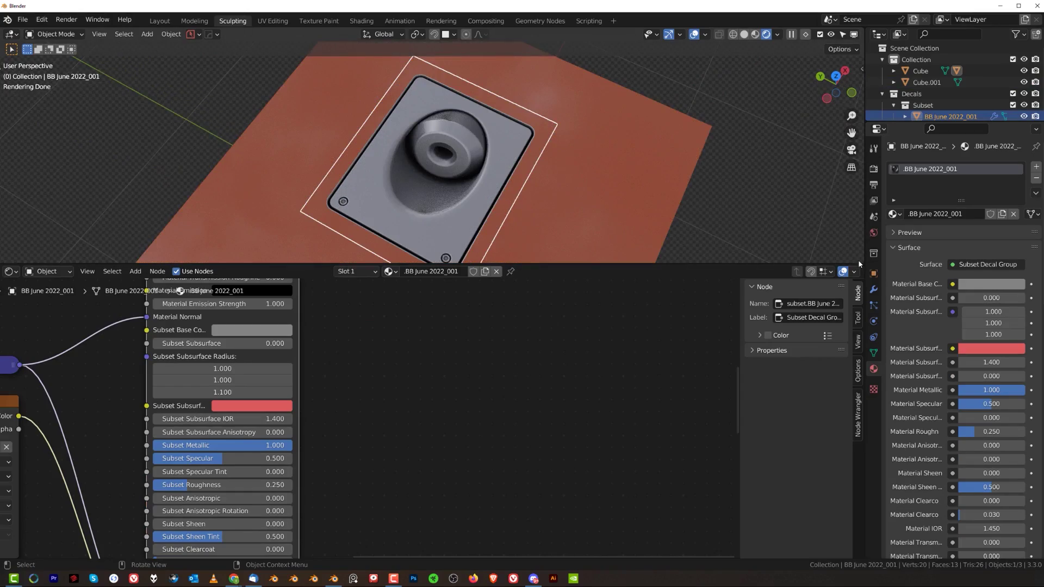
pyautogui.moveTo(861, 262); pyautogui.dragTo(465, 399)
# Use DECALmachine's Match on the decal to match its Material to the scene's transparent "Material", leaving Subset at None
pyautogui.press('d')
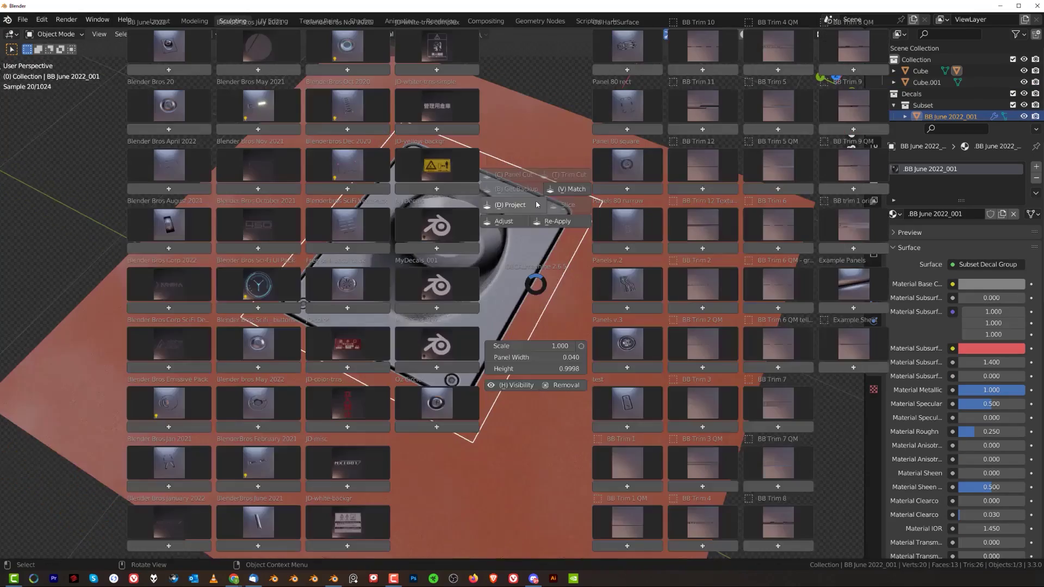
pyautogui.click(570, 191)
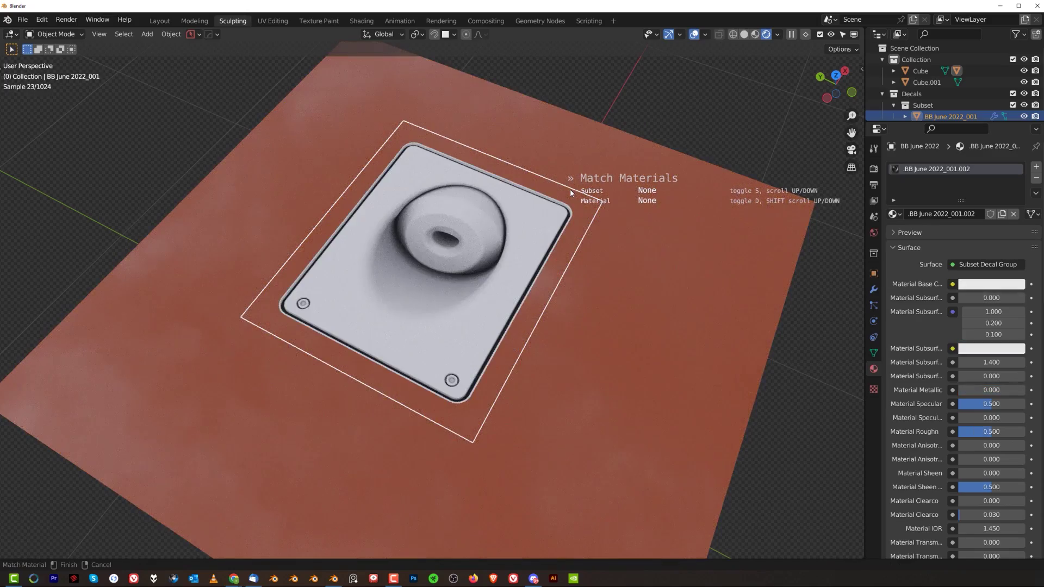
pyautogui.keyDown('shift'); pyautogui.scroll(1, 570, 189); pyautogui.keyUp('shift')
pyautogui.click(572, 191)
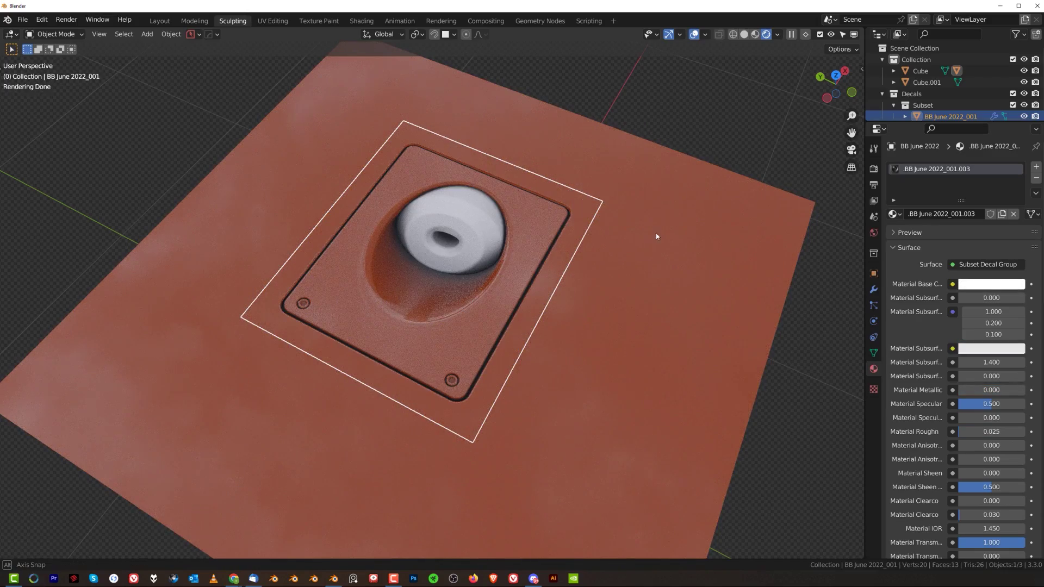
# Examine from several angles how the decal with the matched transparent material blends with the orange cube's surface
pyautogui.moveTo(656, 233); pyautogui.dragTo(696, 153, button='middle')
pyautogui.click(697, 154)
pyautogui.scroll(2, 489, 219)
pyautogui.moveTo(489, 219); pyautogui.dragTo(624, 253, button='middle')
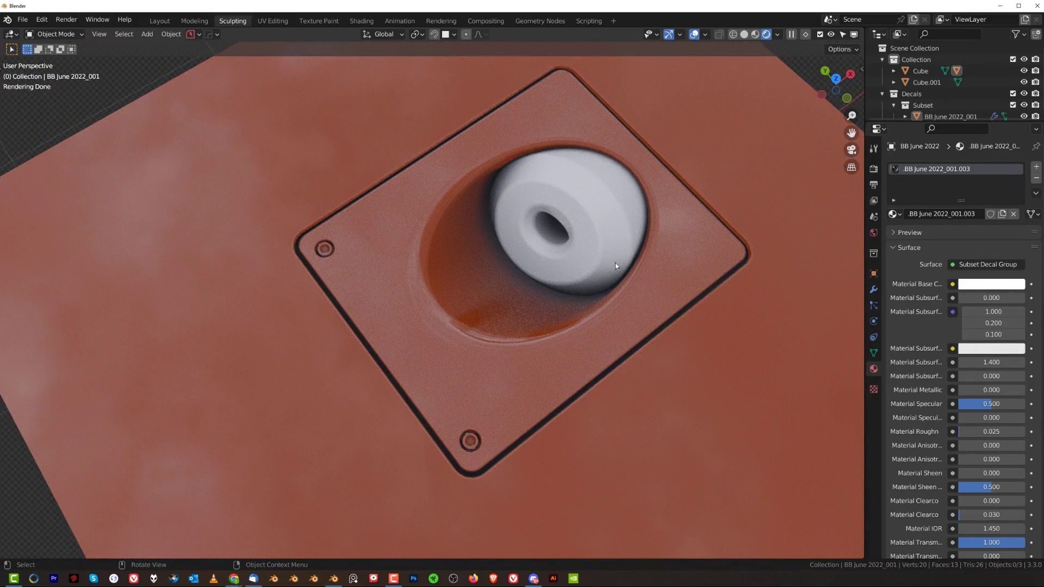
pyautogui.scroll(-5, 514, 310)
pyautogui.moveTo(513, 310); pyautogui.dragTo(603, 182, button='middle')
pyautogui.scroll(2, 588, 269)
pyautogui.scroll(-4, 536, 288)
pyautogui.moveTo(543, 291); pyautogui.dragTo(506, 257, button='middle')
pyautogui.scroll(3, 495, 260)
pyautogui.scroll(-3, 407, 222)
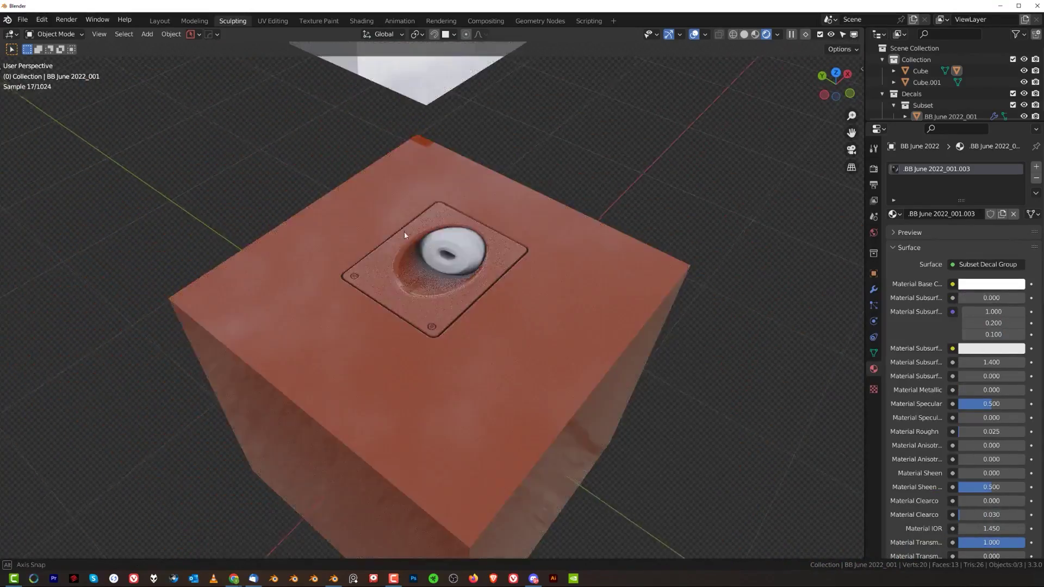
pyautogui.moveTo(403, 231); pyautogui.dragTo(466, 249, button='middle')
pyautogui.scroll(3, 466, 250)
pyautogui.keyDown('shift'); pyautogui.moveTo(503, 204); pyautogui.dragTo(483, 293, button='middle'); pyautogui.keyUp('shift')
# Select the decal again and match its Subset to the transparent material too, using DECALmachine's Match
pyautogui.click(483, 293)
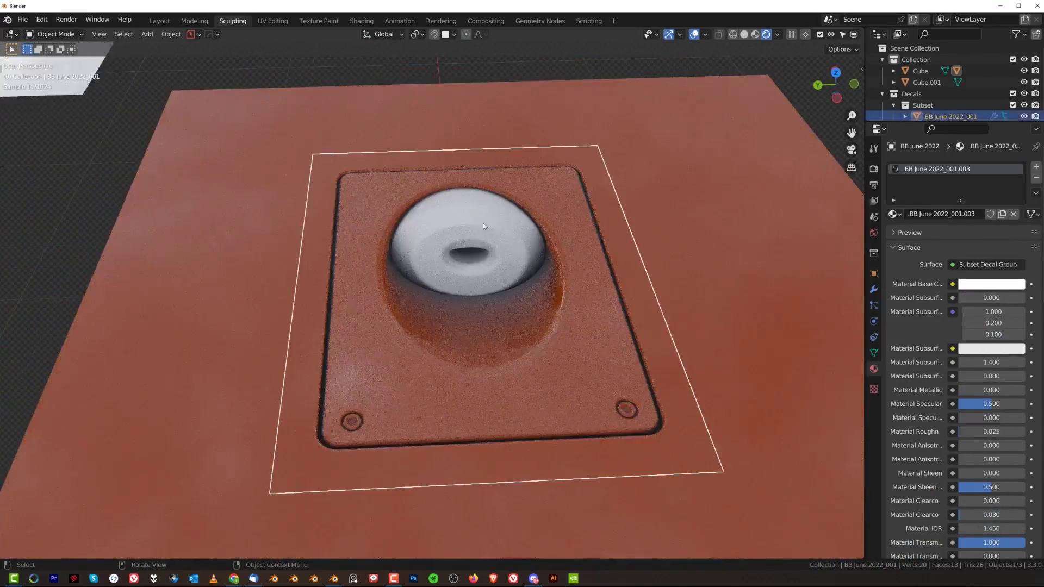
pyautogui.press('d')
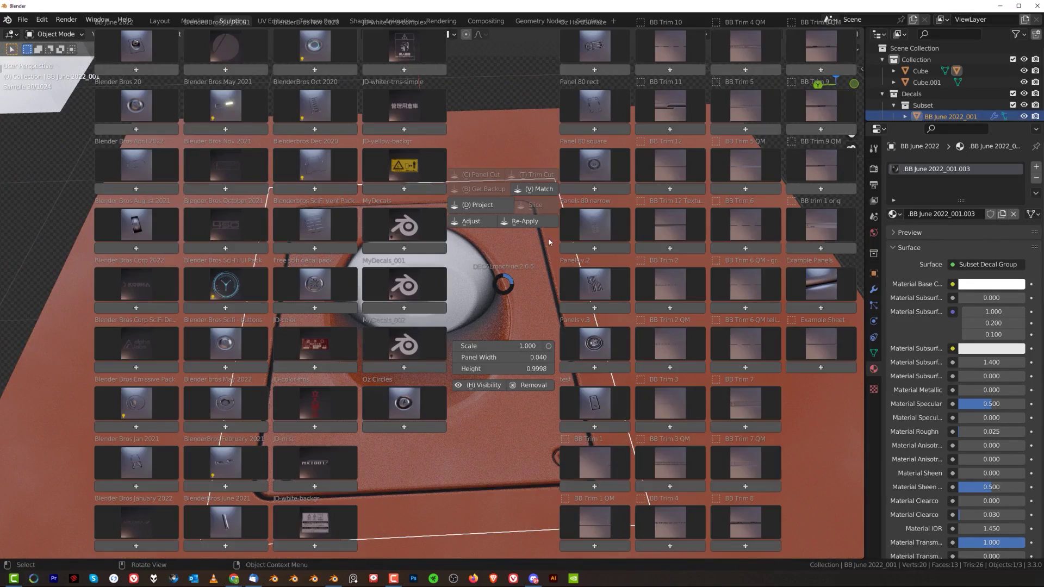
pyautogui.click(544, 191)
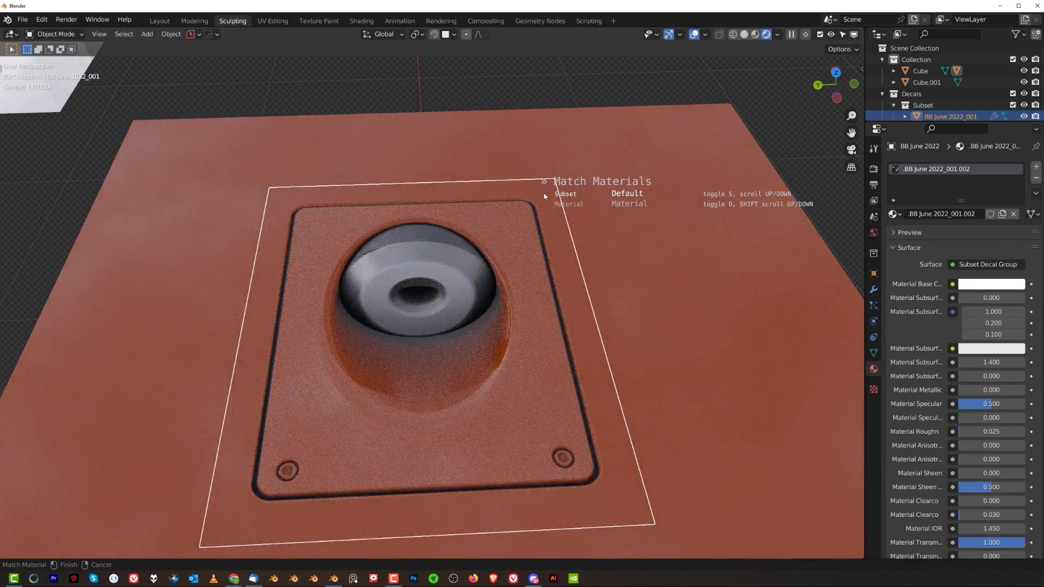
pyautogui.moveTo(648, 214); pyautogui.dragTo(674, 140, button='middle')
pyautogui.moveTo(631, 269); pyautogui.dragTo(546, 314, button='middle')
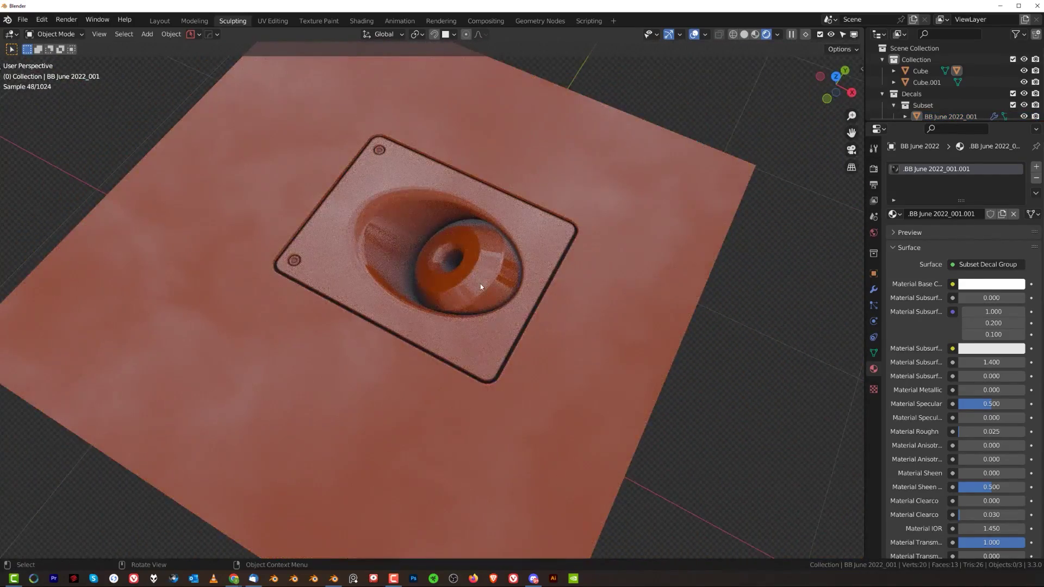
pyautogui.moveTo(480, 284)
pyautogui.mouseDown(button='middle')
pyautogui.moveTo(535, 242)
pyautogui.moveTo(522, 292)
pyautogui.moveTo(468, 296)
pyautogui.mouseUp(button='middle')
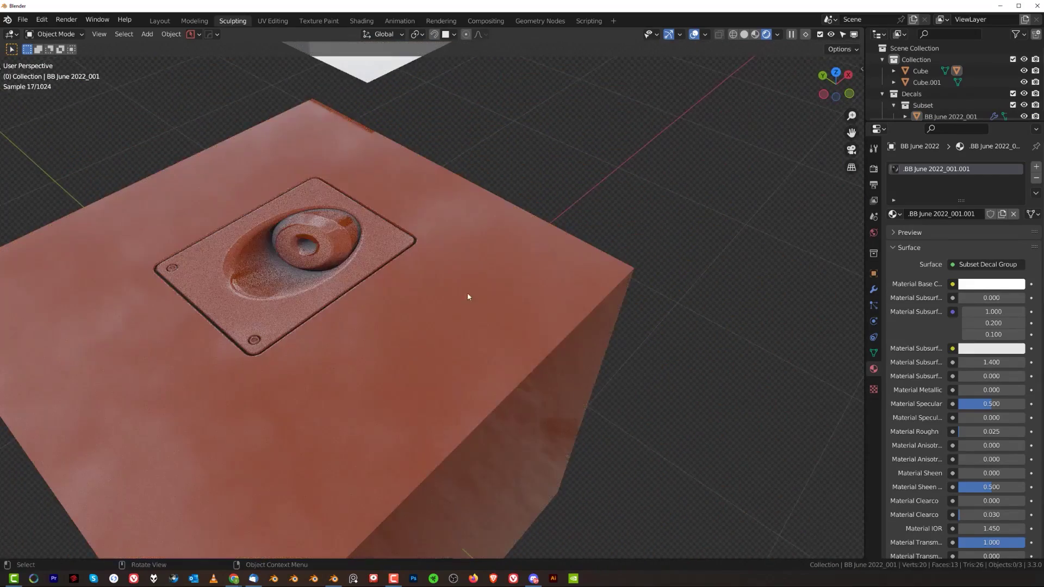
# Insert the hexagonal-socket decal from the Blender Bros May 2022 library on the orange cube beside the first decal and resize it
pyautogui.click(493, 296)
pyautogui.press('d')
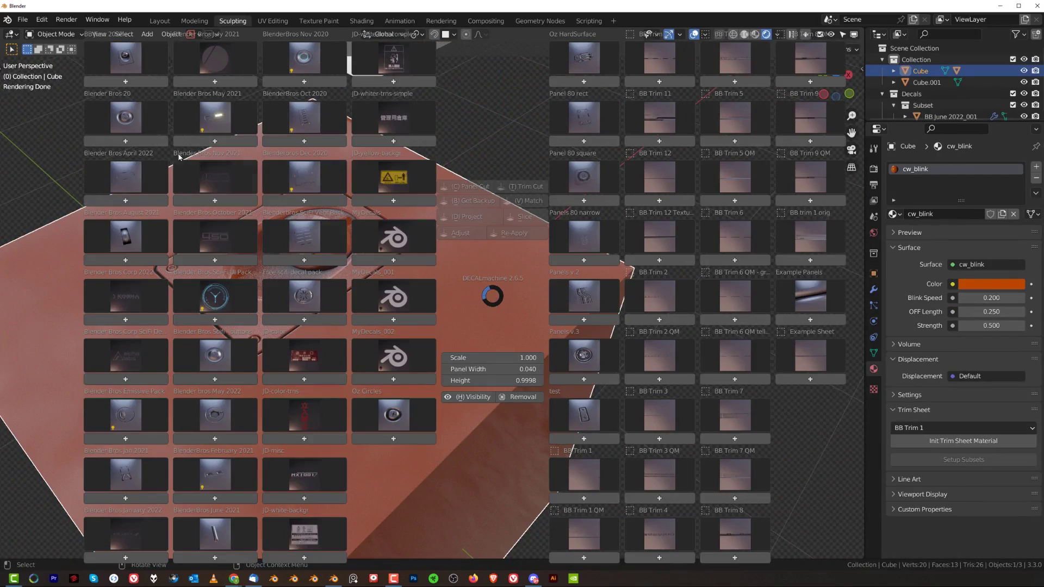
pyautogui.click(223, 414)
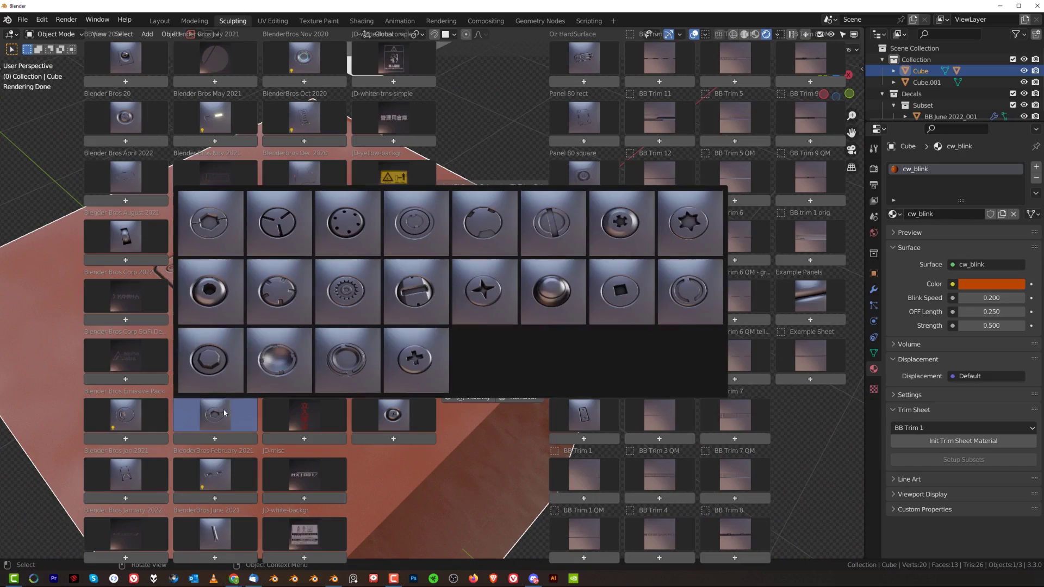
pyautogui.click(232, 236)
pyautogui.press('s')
pyautogui.click(625, 311)
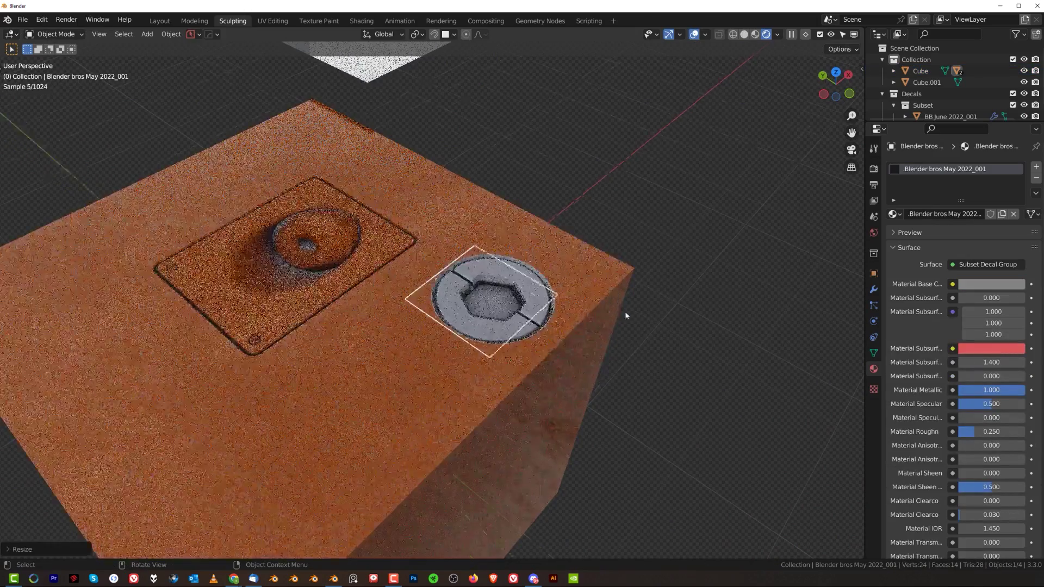
# Duplicate the orange cube with the two decals, place the copy beside it, and replace the copy's cw_blink material with a blank Principled one
pyautogui.keyDown('shift'); pyautogui.moveTo(588, 234); pyautogui.dragTo(497, 342, button='middle'); pyautogui.keyUp('shift')
pyautogui.scroll(-1, 497, 346)
pyautogui.click(389, 318)
pyautogui.hotkey('shift', 'd')
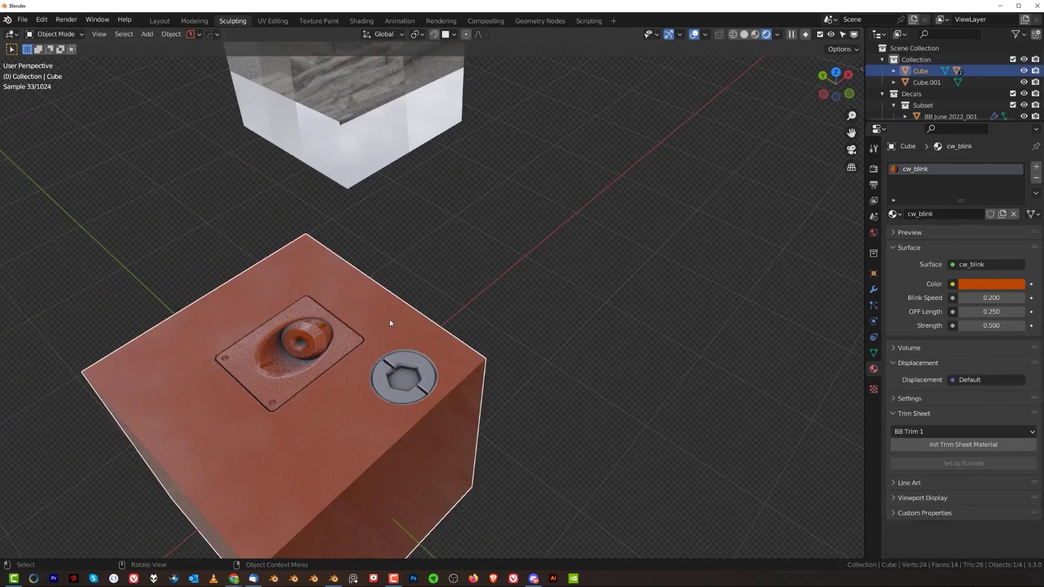
pyautogui.click(720, 214)
pyautogui.keyDown('shift'); pyautogui.moveTo(723, 240); pyautogui.dragTo(598, 201, button='middle'); pyautogui.keyUp('shift')
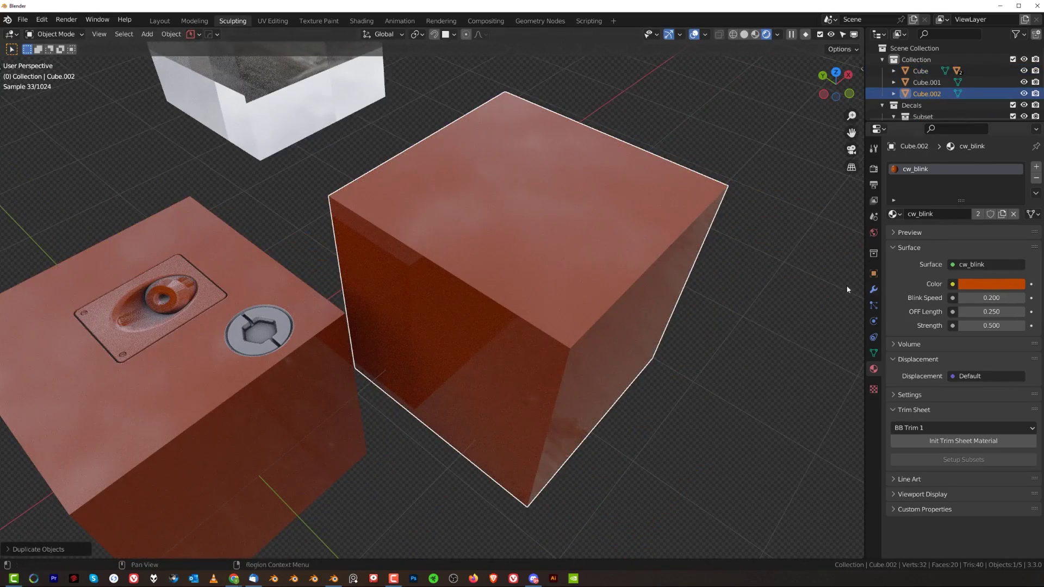
pyautogui.hotkey('alt', 'm')
pyautogui.click(703, 303)
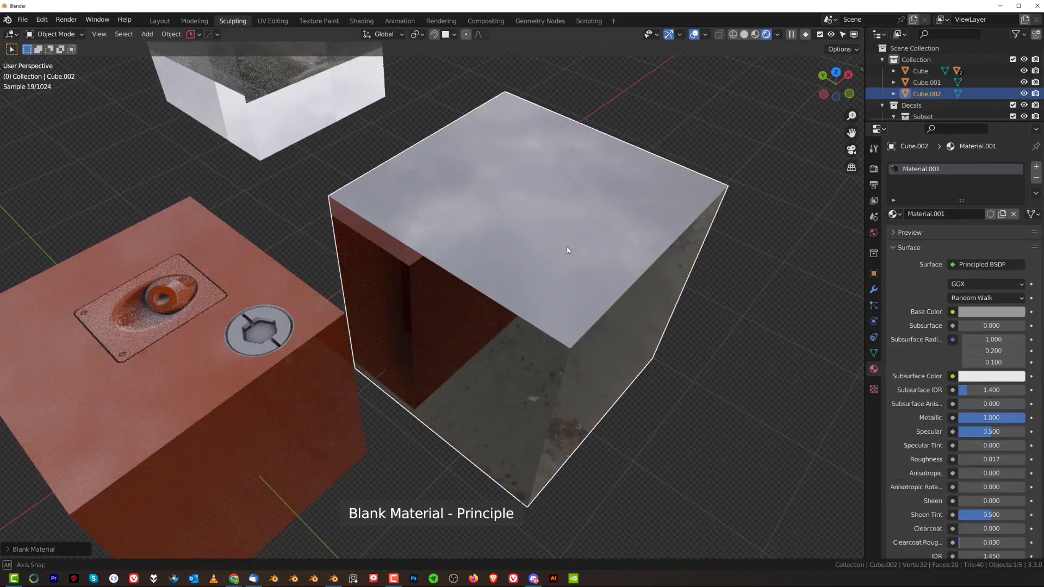
# Darken the new cube material's Base Color to a value of 0.033 and raise its Roughness to 0.575
pyautogui.click(966, 314)
pyautogui.click(1012, 217)
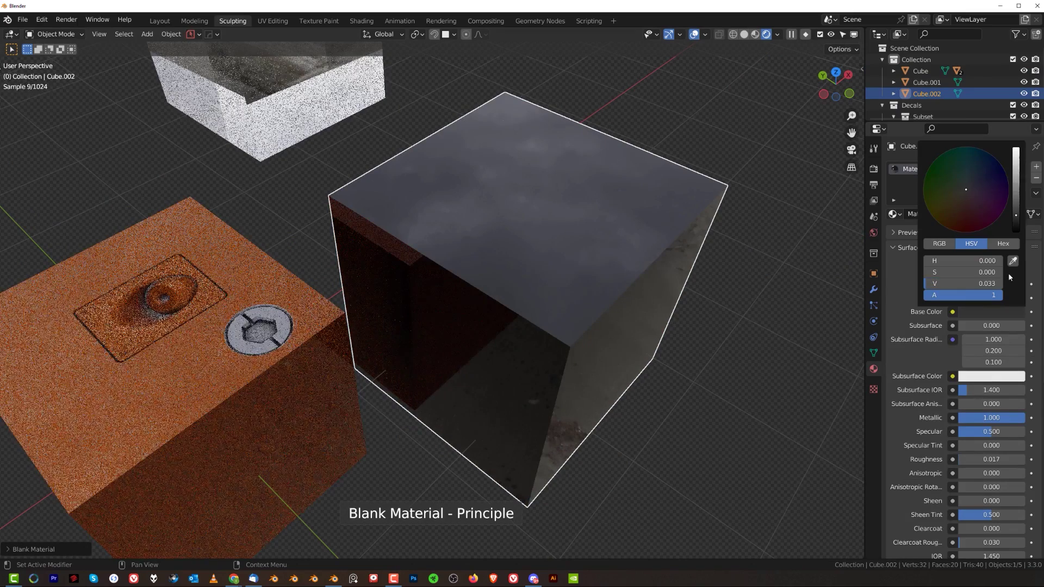
pyautogui.scroll(-4, 984, 441)
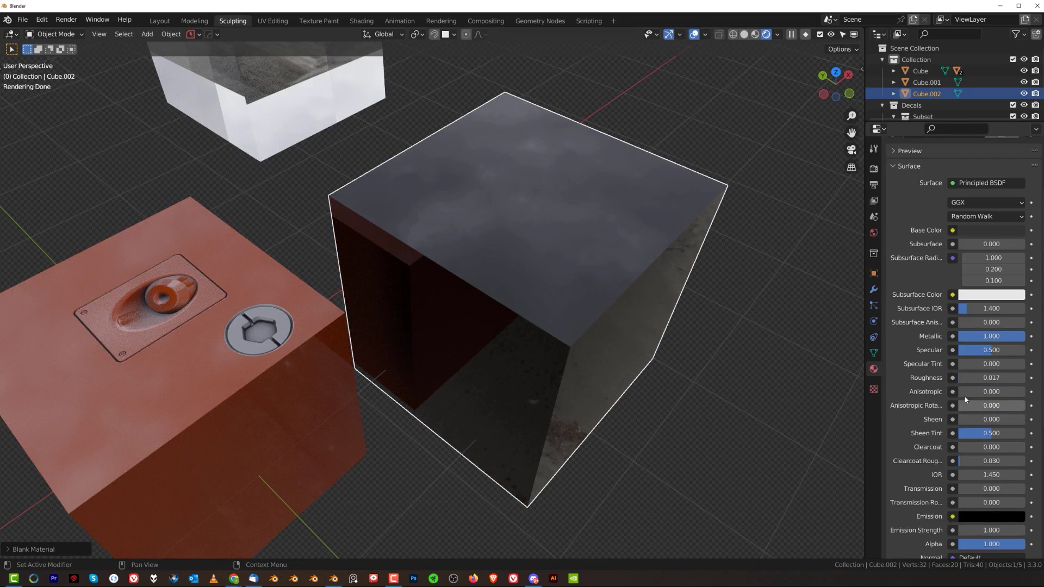
pyautogui.moveTo(991, 378); pyautogui.dragTo(1022, 377)
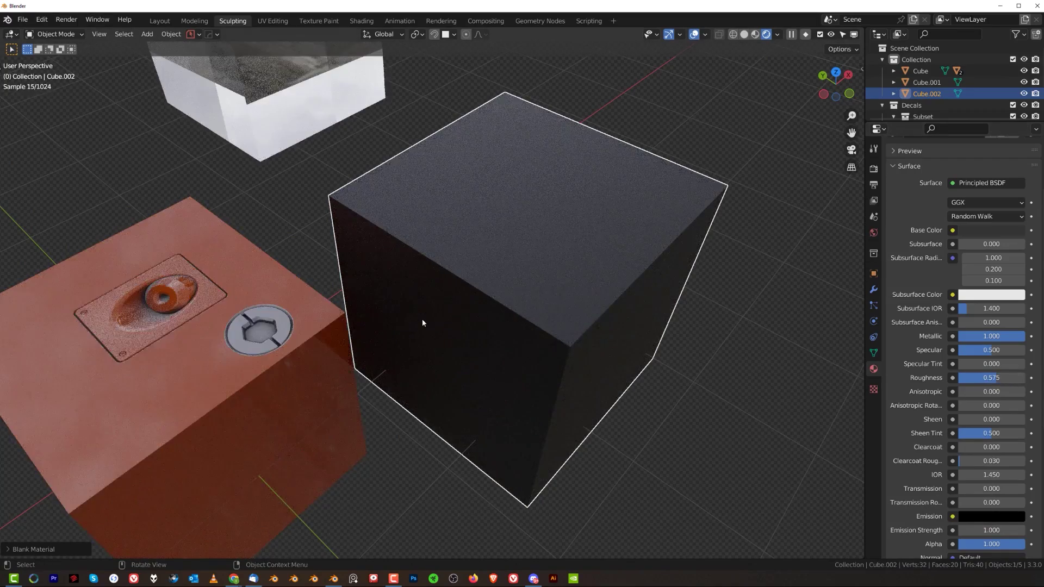
# Select the hexagonal-socket decal and match both its Subset and Material to Material.001 with DECALmachine's Match
pyautogui.moveTo(422, 319); pyautogui.dragTo(536, 323, button='middle')
pyautogui.scroll(3, 536, 327)
pyautogui.click(392, 354)
pyautogui.scroll(2, 409, 312)
pyautogui.press('d')
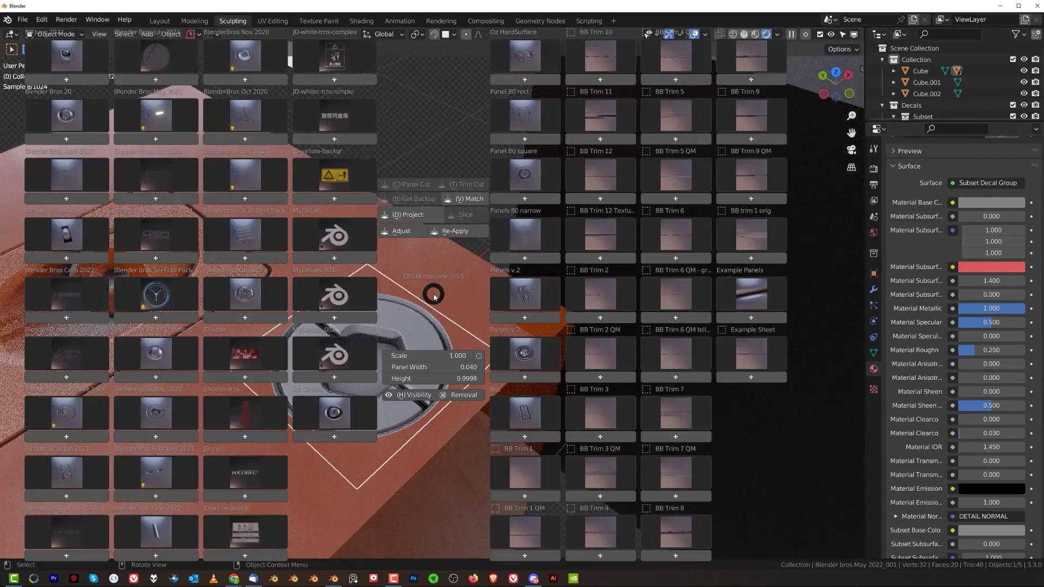
pyautogui.click(466, 201)
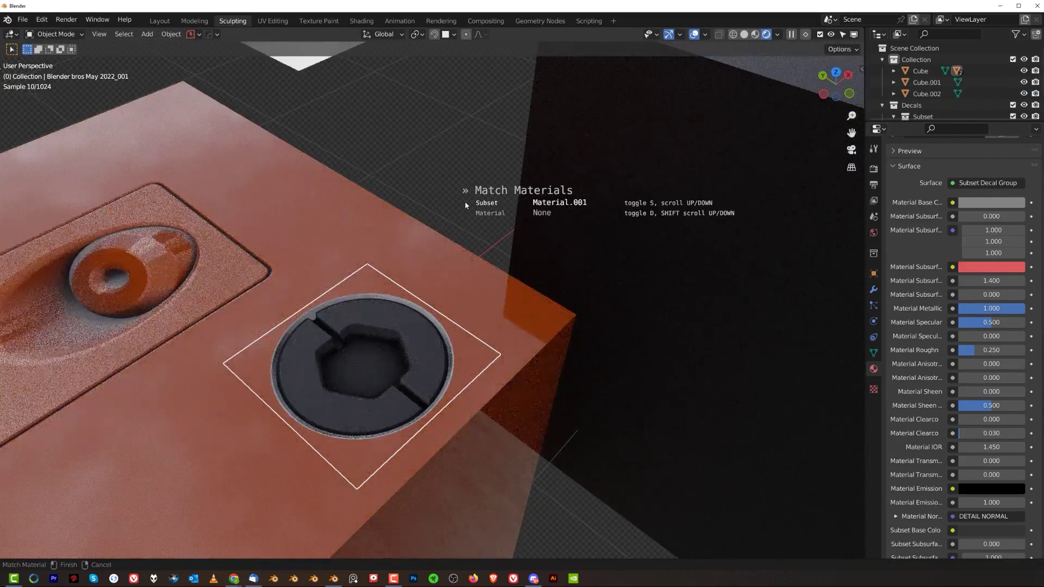
pyautogui.press('d')
pyautogui.click(466, 206)
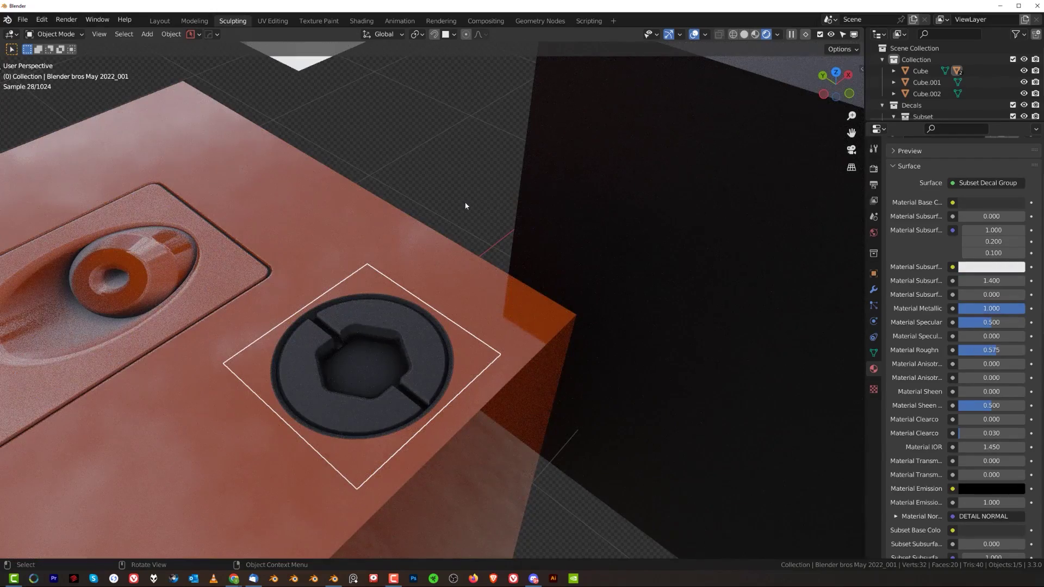
# Match the socket decal's Subset to the orange cube's transparent material, keeping Material.001 as its Material
pyautogui.press('d')
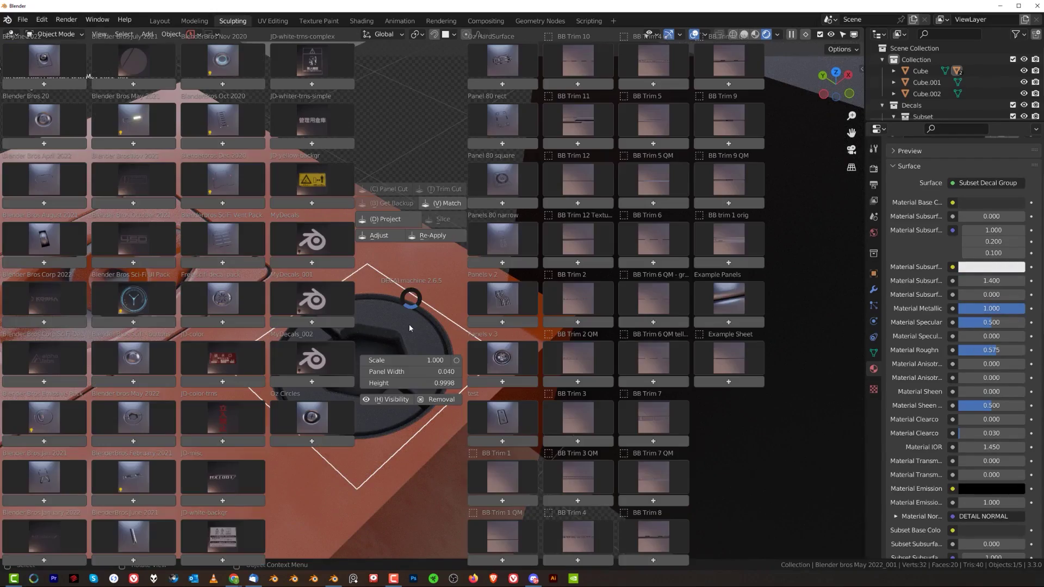
pyautogui.click(454, 208)
pyautogui.scroll(-1, 452, 203)
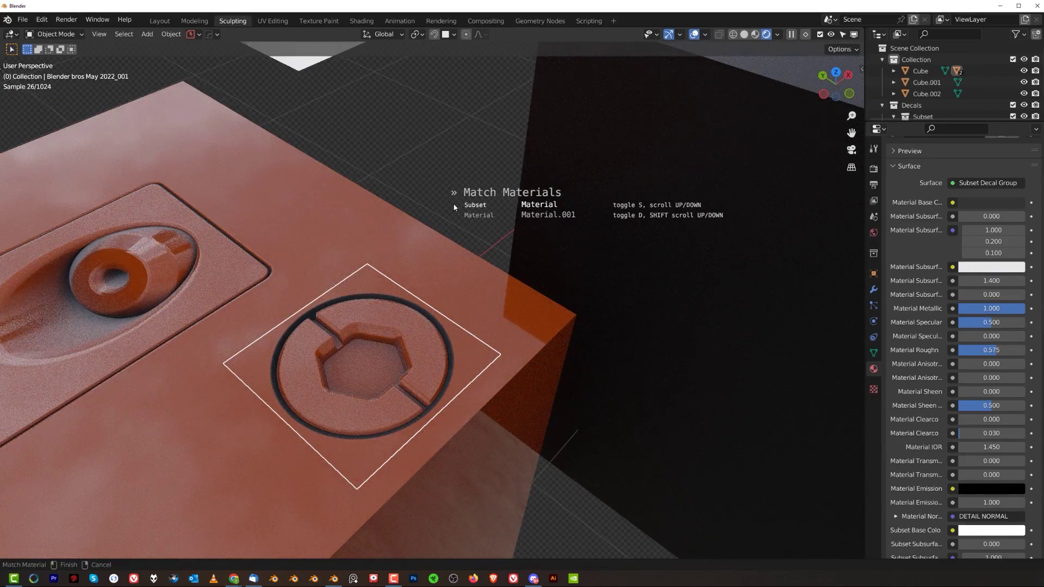
pyautogui.scroll(2, 420, 278)
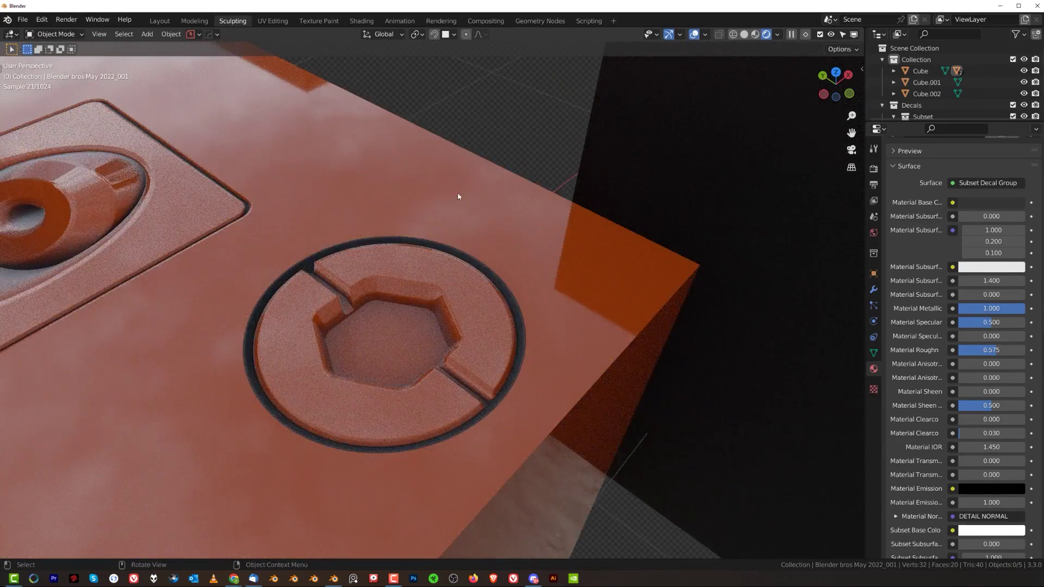
# Try deleting the dark cube while inspecting the socket decal, and undo the deletion
pyautogui.scroll(-6, 458, 196)
pyautogui.click(713, 216)
pyautogui.press('x')
pyautogui.click(713, 217)
pyautogui.scroll(2, 458, 316)
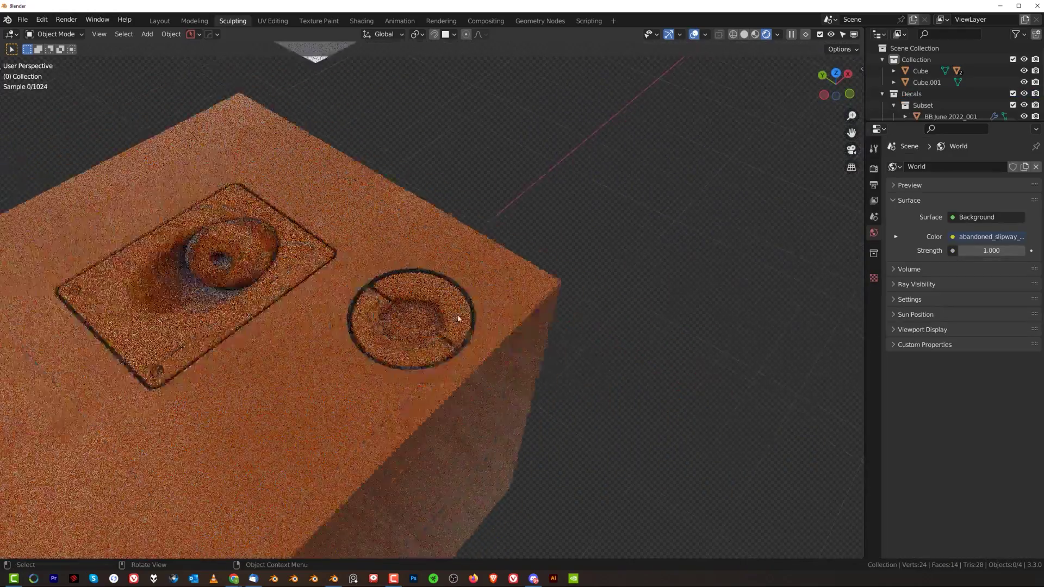
pyautogui.scroll(1, 458, 319)
pyautogui.hotkey('ctrl', 'z')
# Lighten the Base Color of the dark cube's Material.001 to a mid-dark gray
pyautogui.scroll(3, 377, 302)
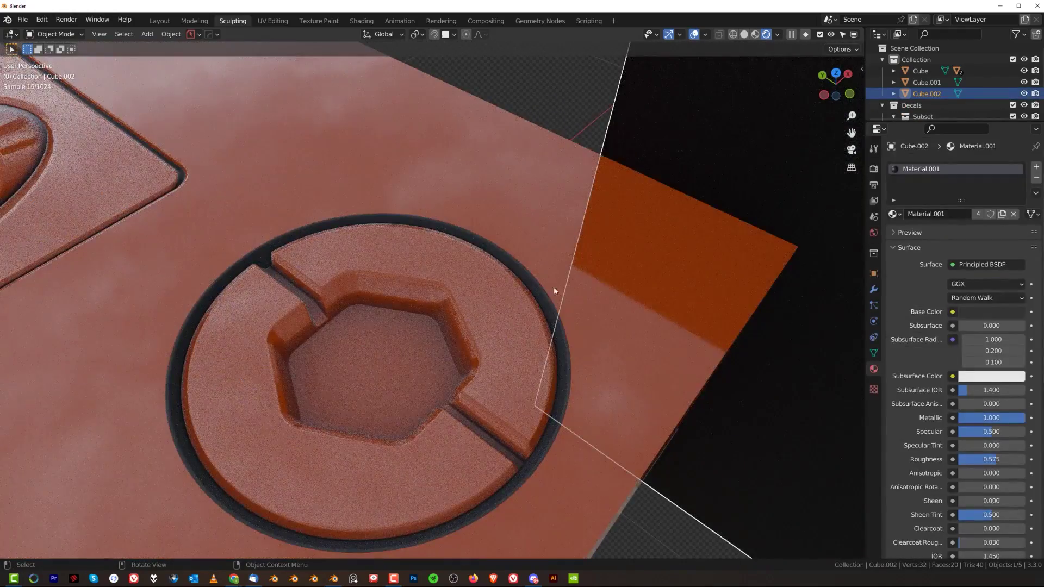
pyautogui.scroll(-3, 525, 356)
pyautogui.click(1009, 312)
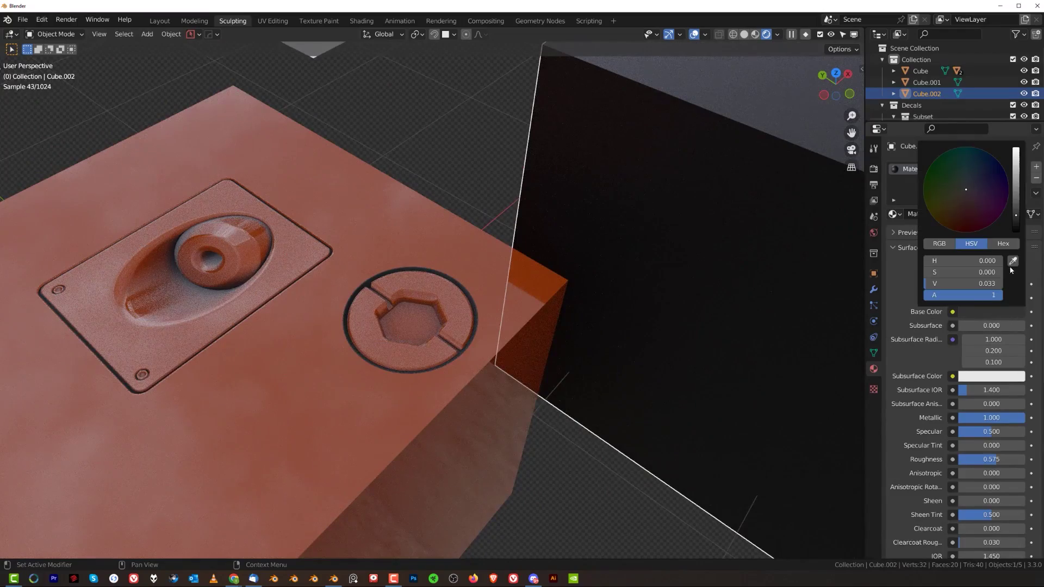
pyautogui.moveTo(1016, 217); pyautogui.dragTo(1016, 190)
# Select the socket decal and rematch its Material to the lightened Material.001, keeping the transparent material as its Subset
pyautogui.scroll(3, 389, 325)
pyautogui.click(390, 325)
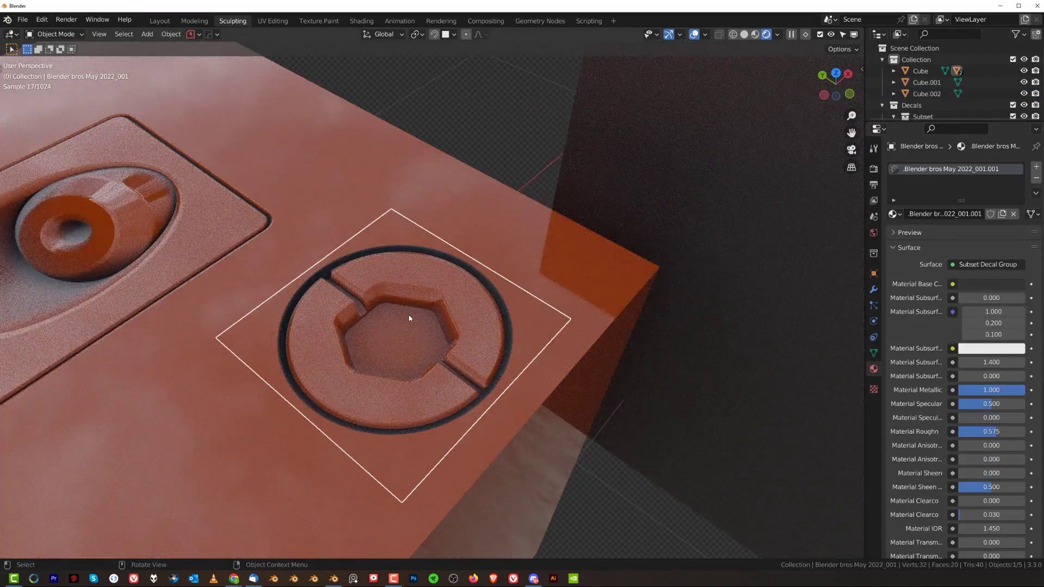
pyautogui.press('d')
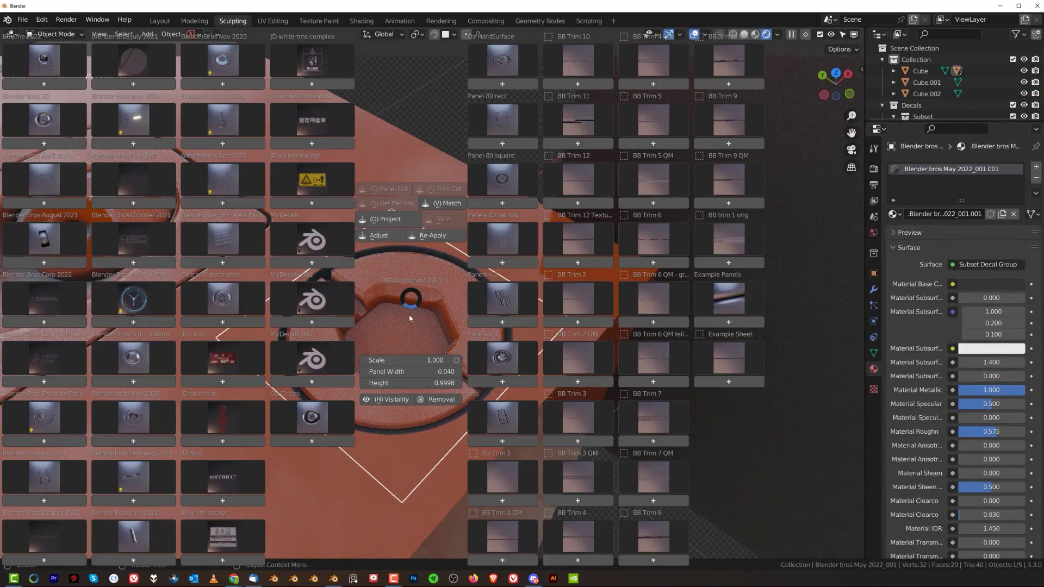
pyautogui.click(445, 204)
pyautogui.keyDown('shift'); pyautogui.scroll(3, 445, 205); pyautogui.keyUp('shift')
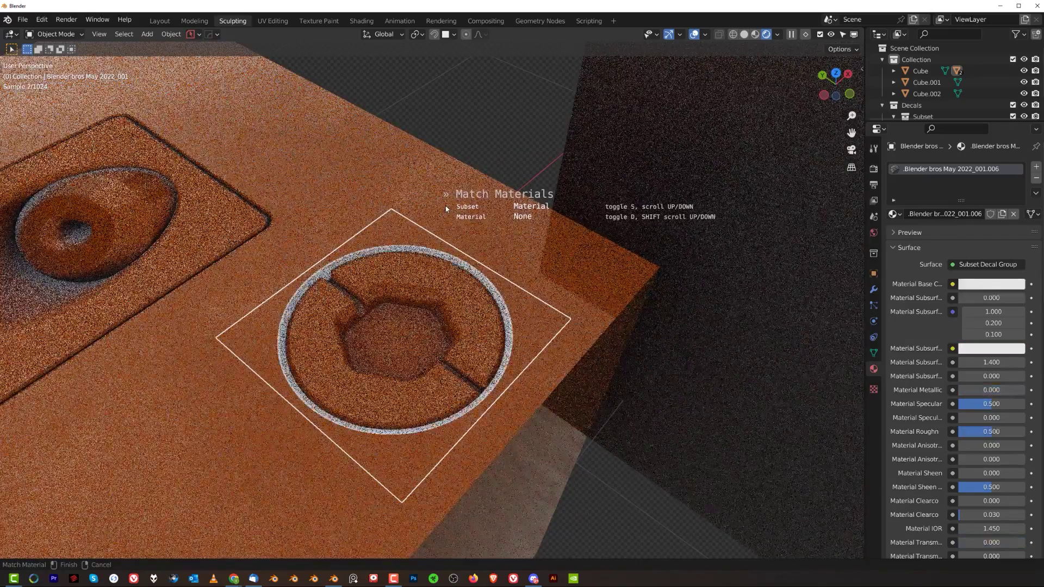
pyautogui.keyDown('shift'); pyautogui.scroll(-1, 446, 206); pyautogui.keyUp('shift')
pyautogui.click(446, 208)
pyautogui.scroll(-5, 447, 210)
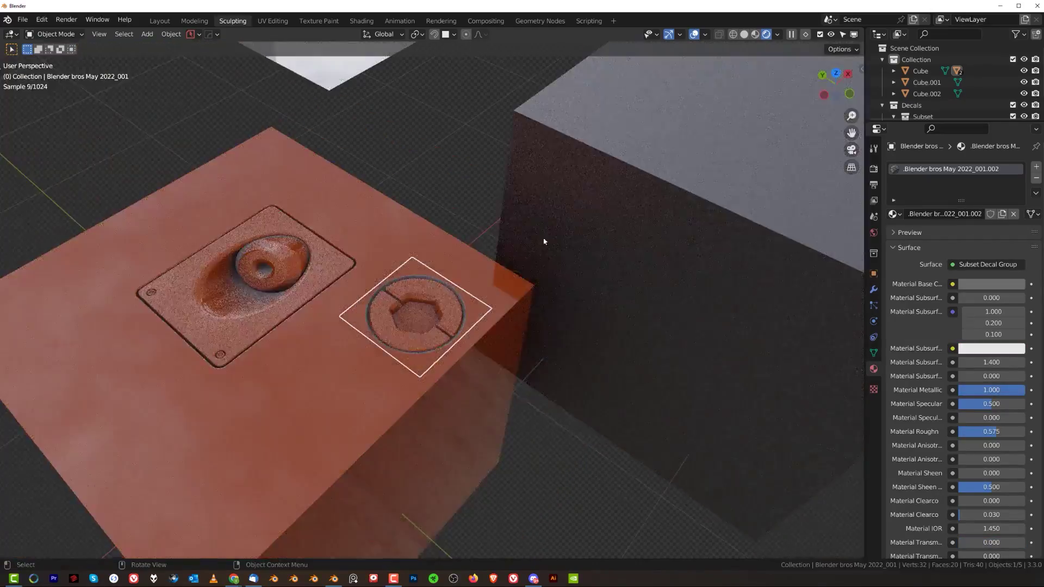